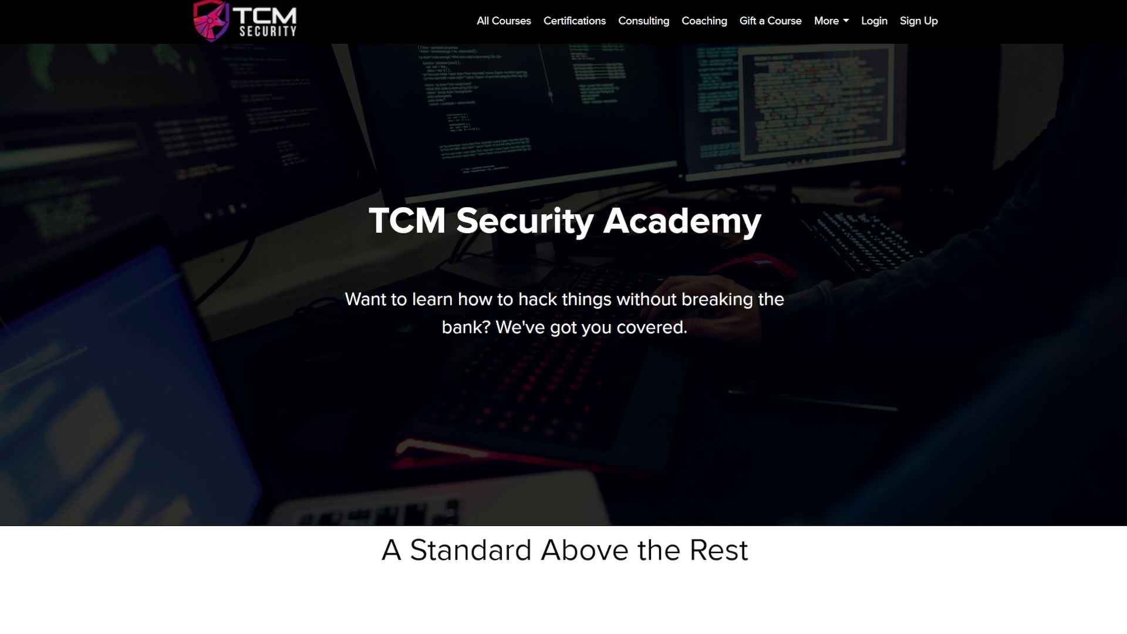
Scroll through the Foundational and Featured course cards, back up to the $29.99/month All-Access Pass offer
scroll(563, 335, "down", 10)
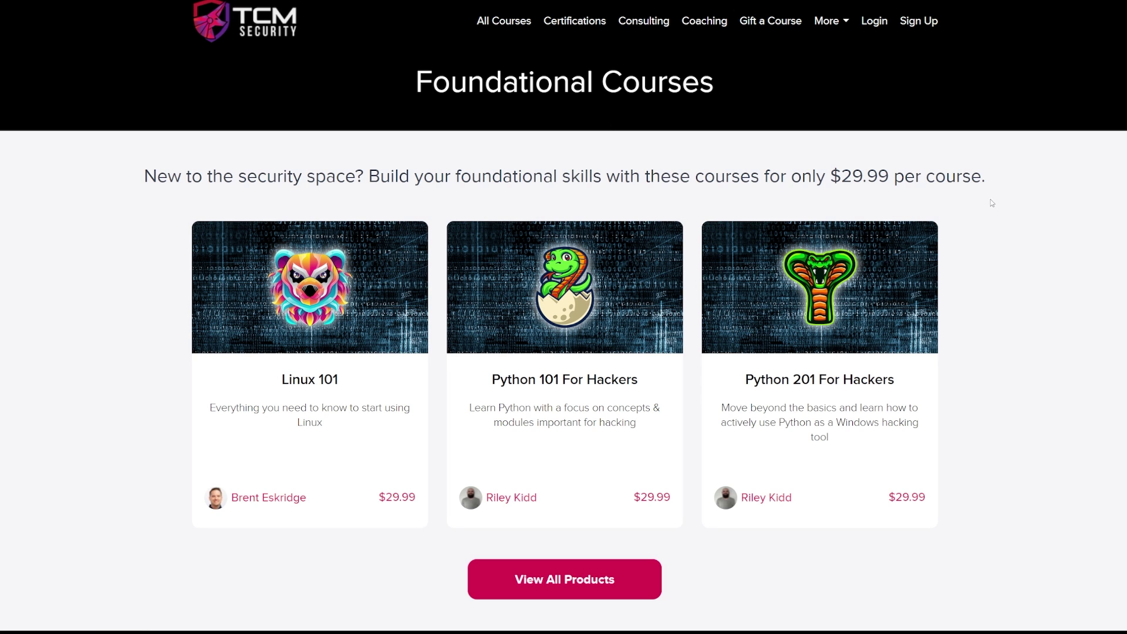
scroll(1005, 225, "down", 8)
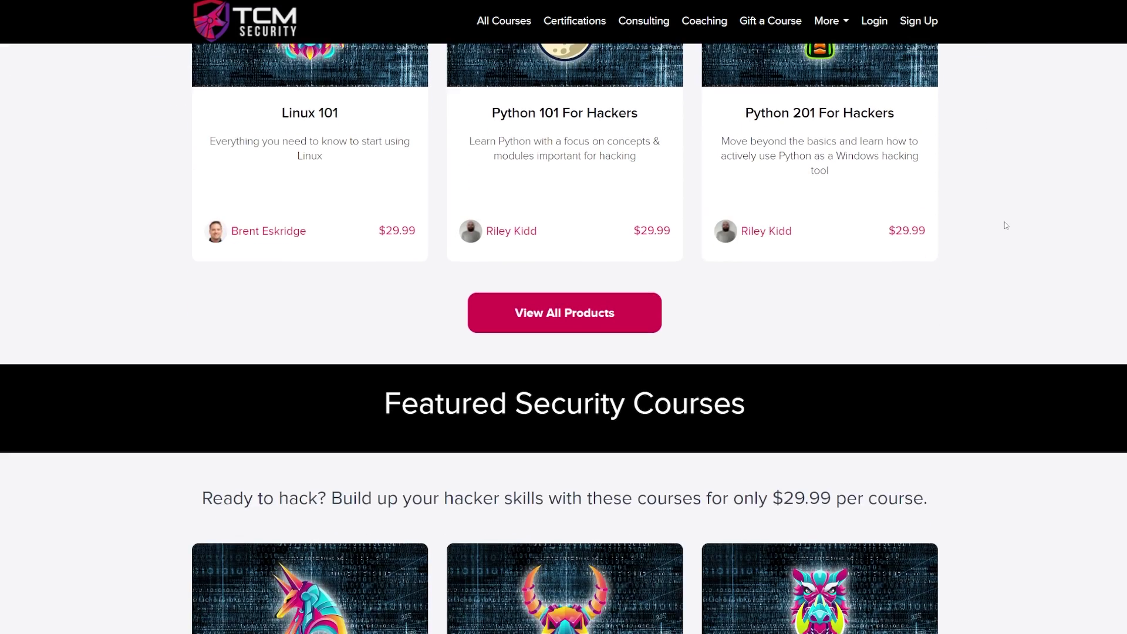
scroll(1005, 225, "down", 3)
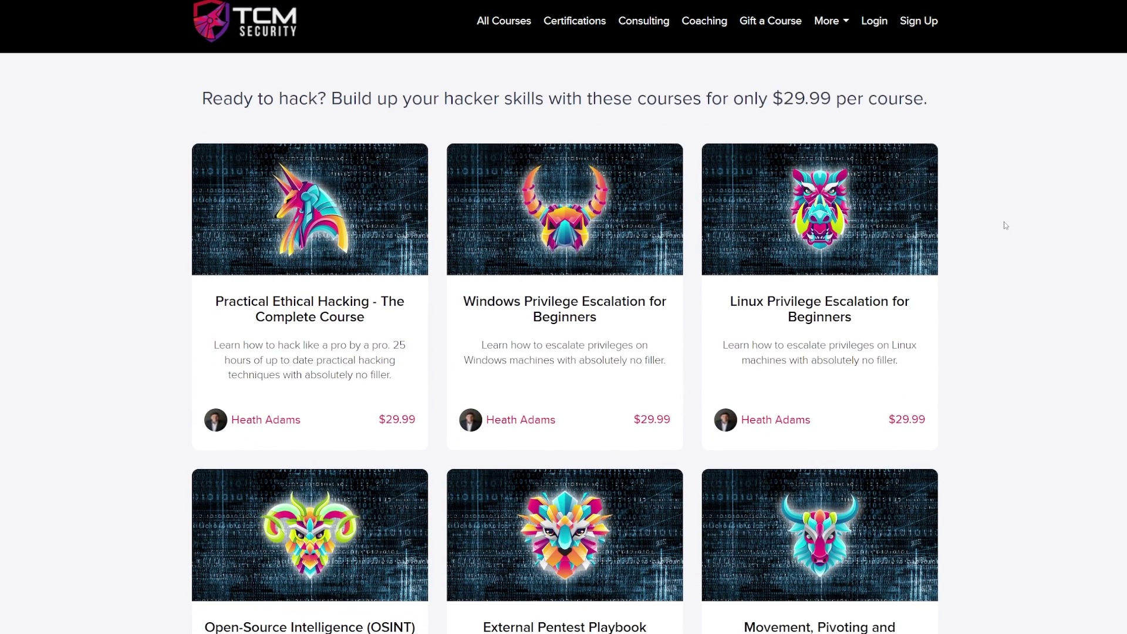
scroll(1005, 225, "down", 2)
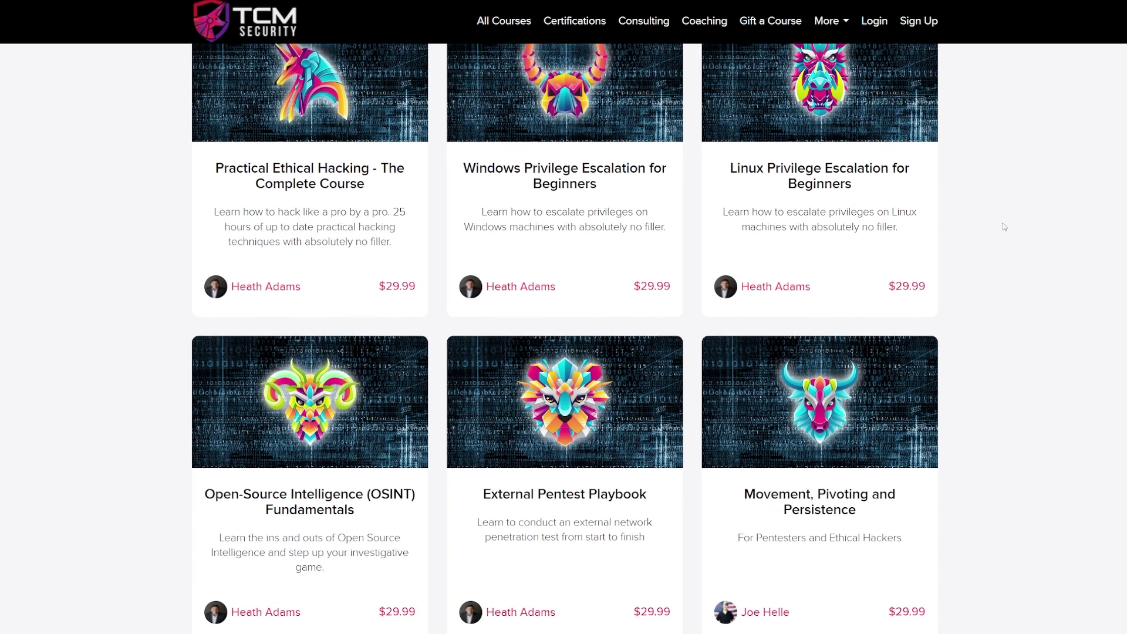
scroll(1004, 227, "down", 5)
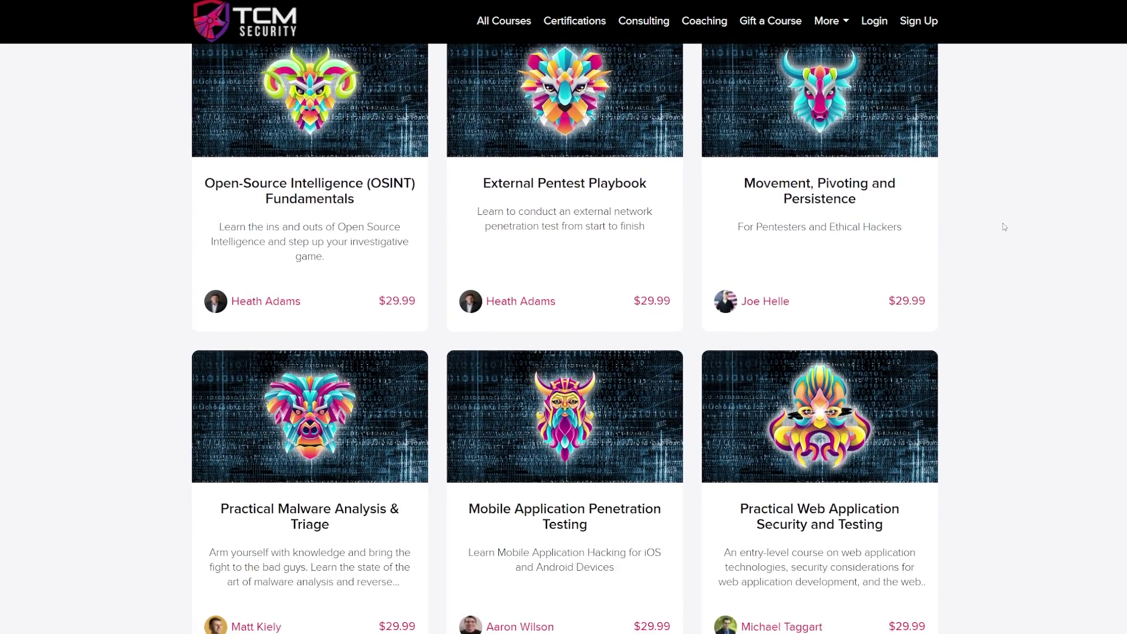
scroll(1004, 227, "down", 4)
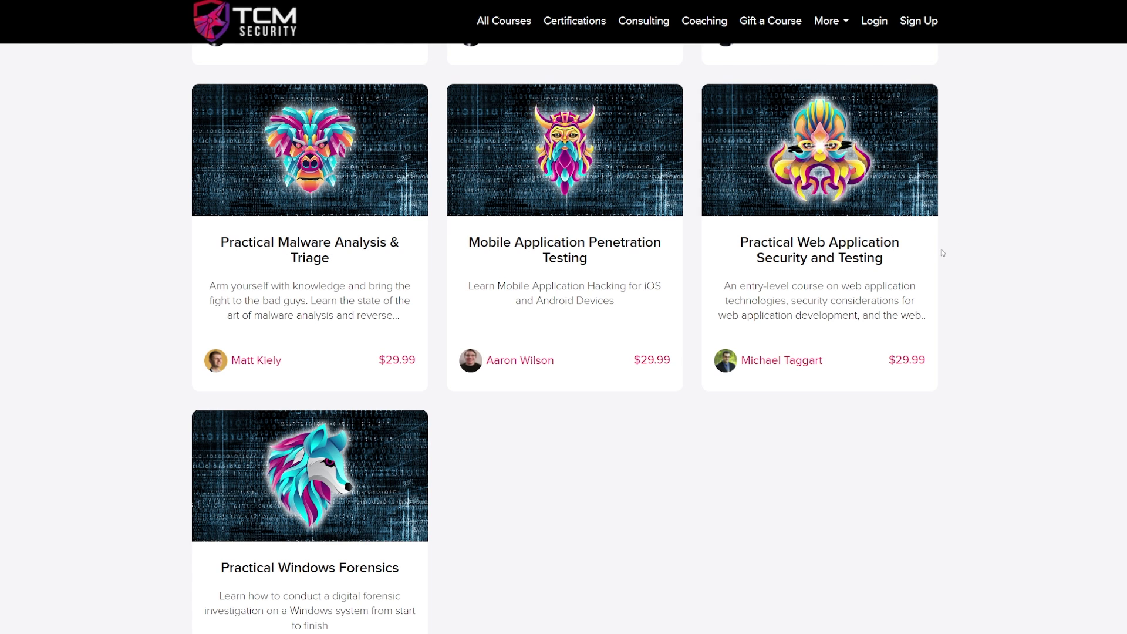
scroll(959, 272, "down", 2)
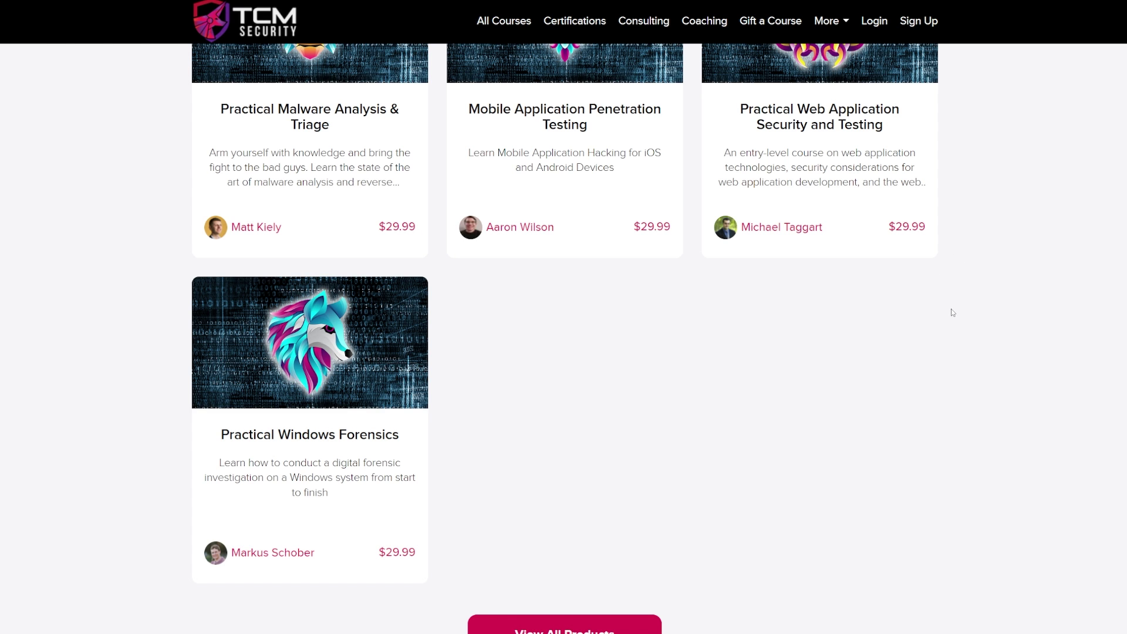
scroll(1027, 246, "up", 10)
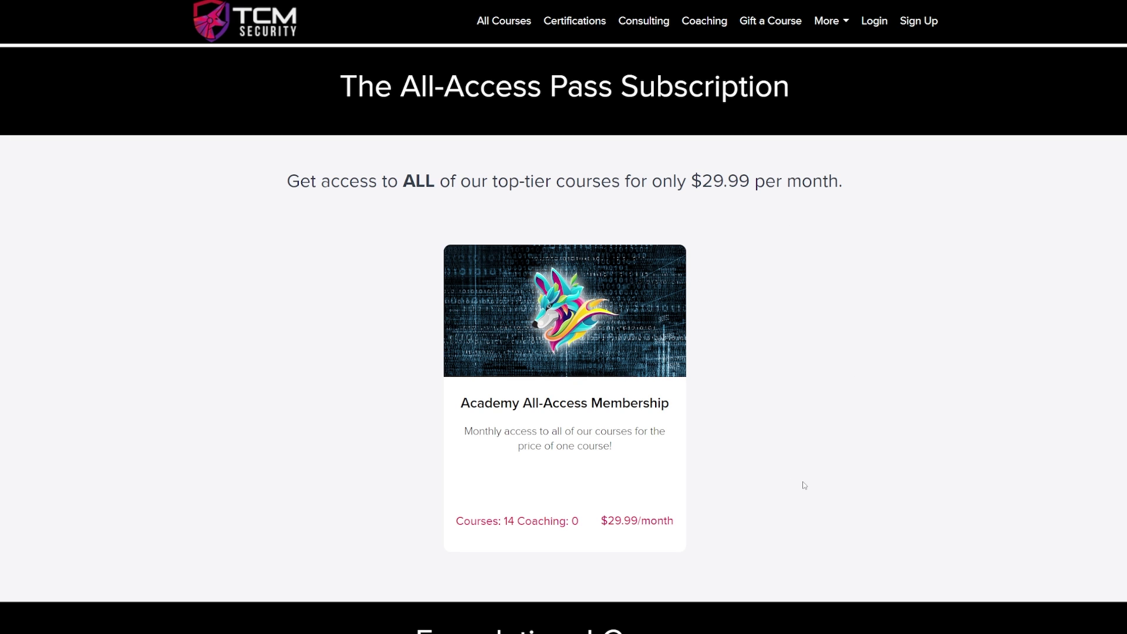
Open the Academy All-Access Membership page and scroll past its bundle contents to the pricing options
left_click(600, 412)
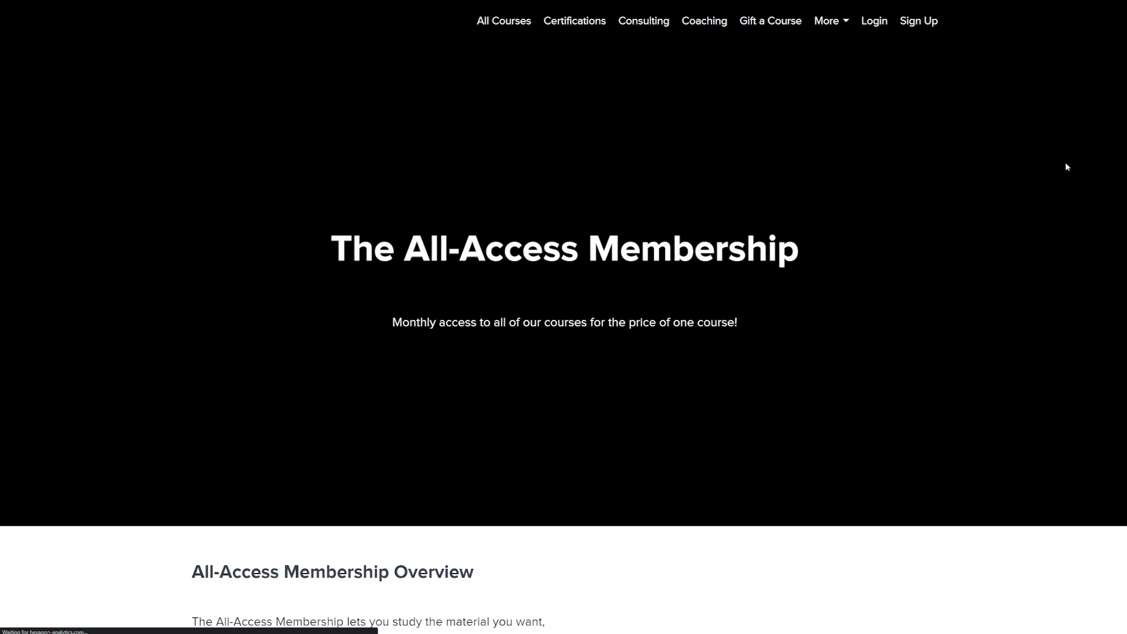
scroll(1019, 259, "down", 10)
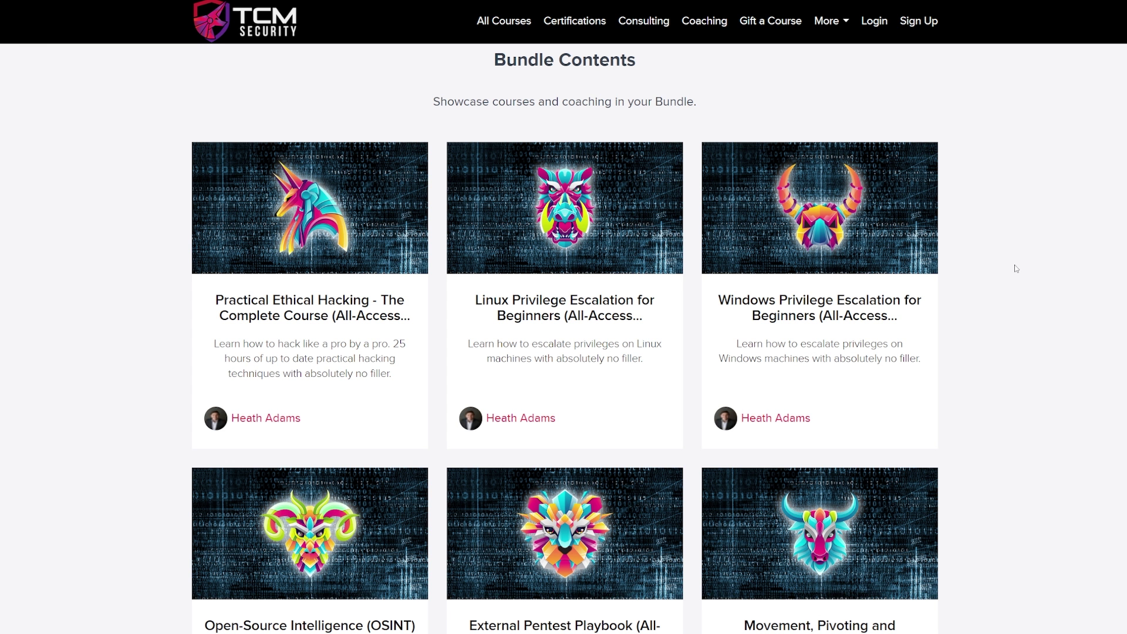
scroll(1036, 285, "down", 3)
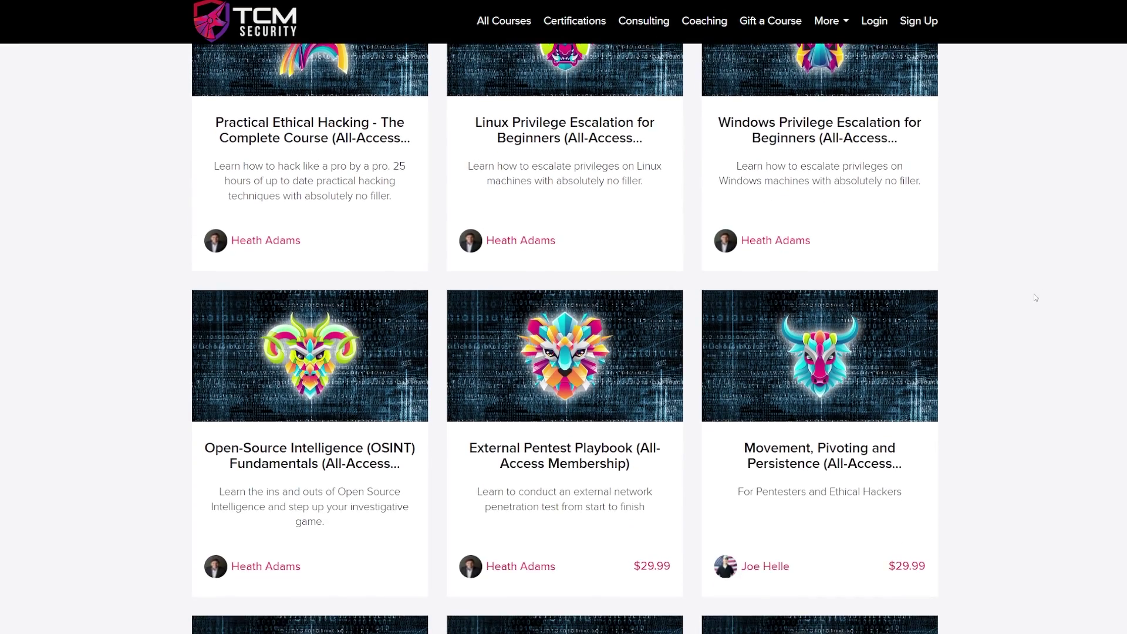
scroll(1035, 296, "down", 3)
scroll(1034, 294, "down", 12)
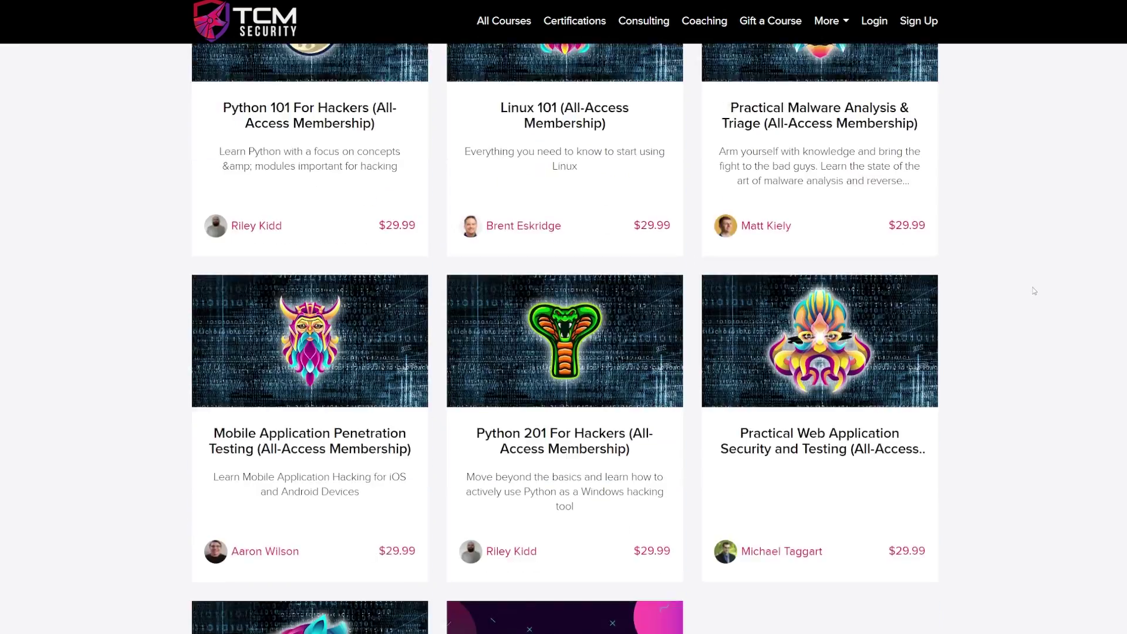
scroll(1033, 291, "down", 2)
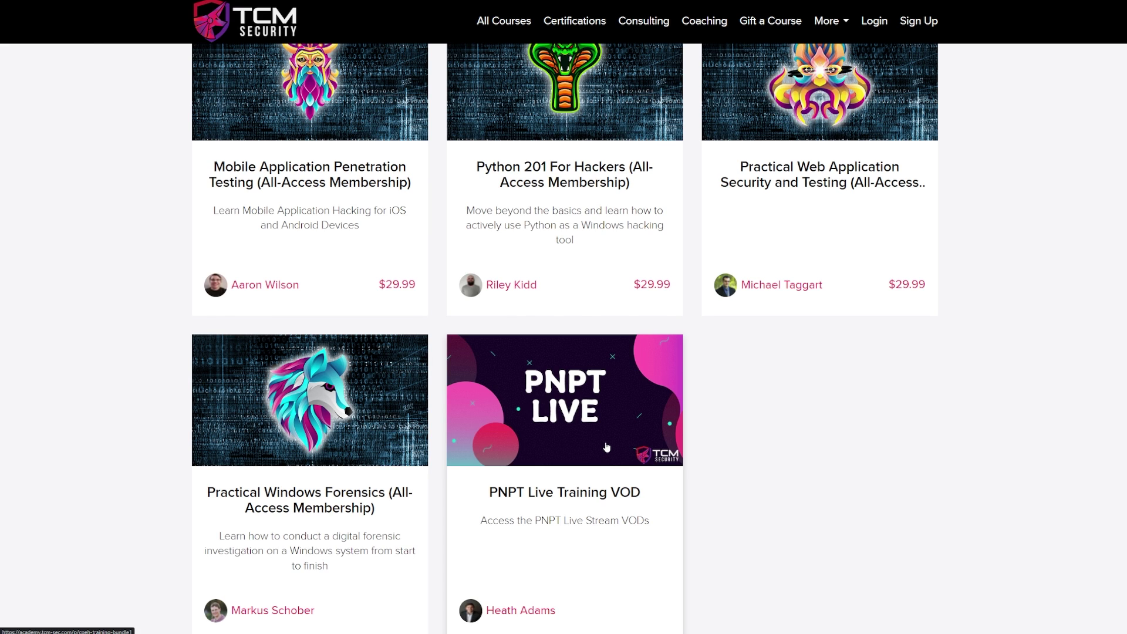
scroll(606, 447, "down", 10)
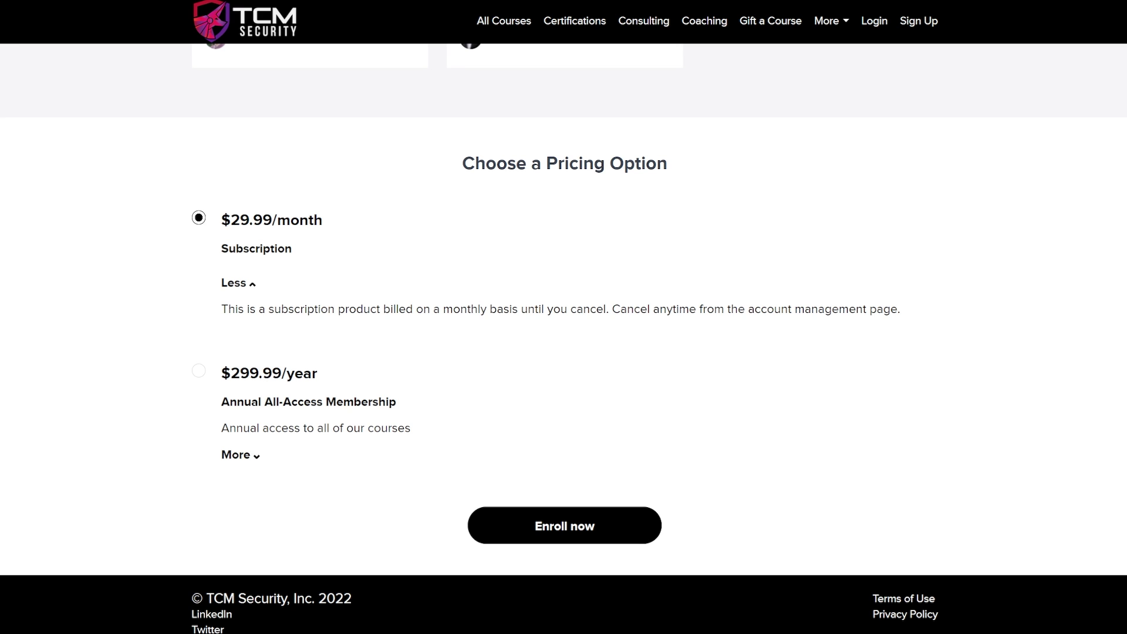
Enroll in the monthly subscription and apply the discount code, cutting today's bill to $23.99 plus tax
left_click(575, 532)
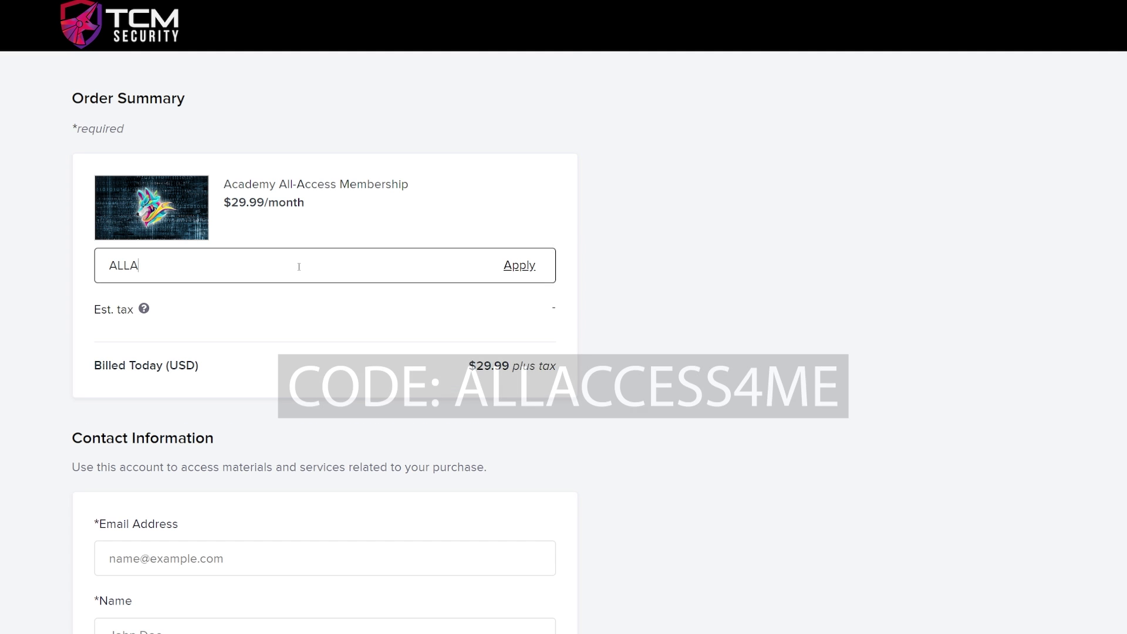
type("CCESS4ME")
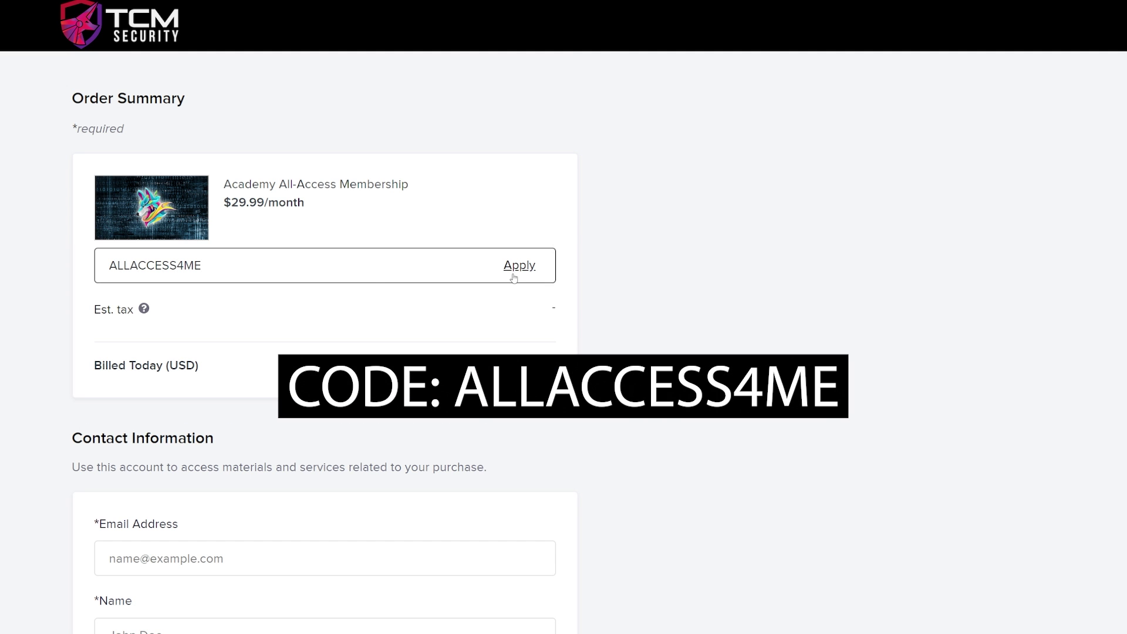
left_click(519, 265)
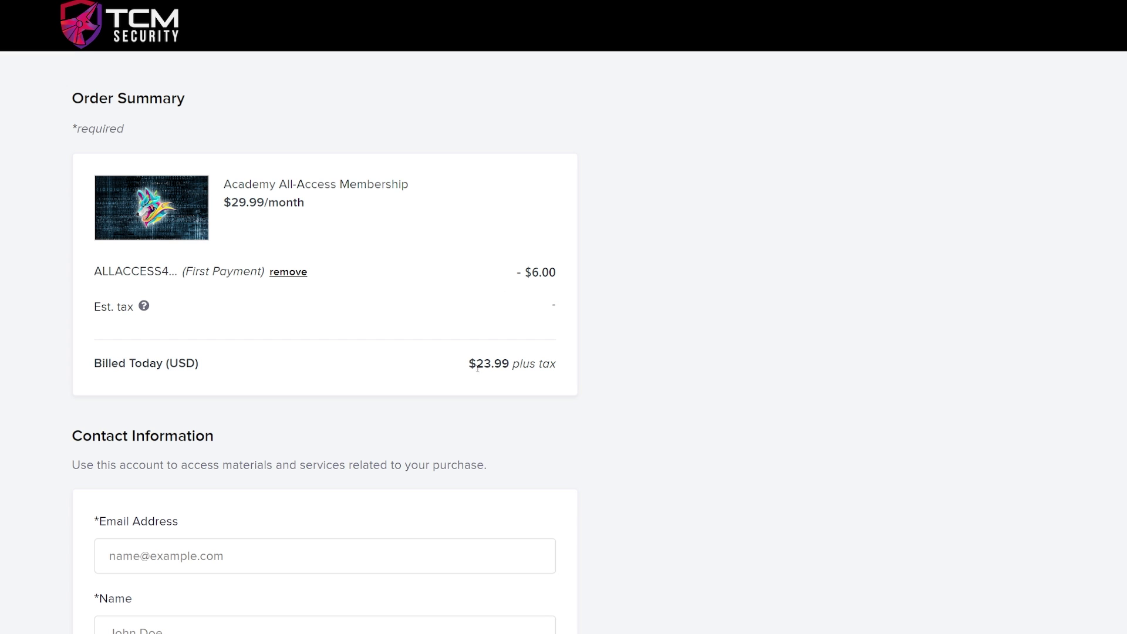
left_click_drag(470, 367, 561, 365)
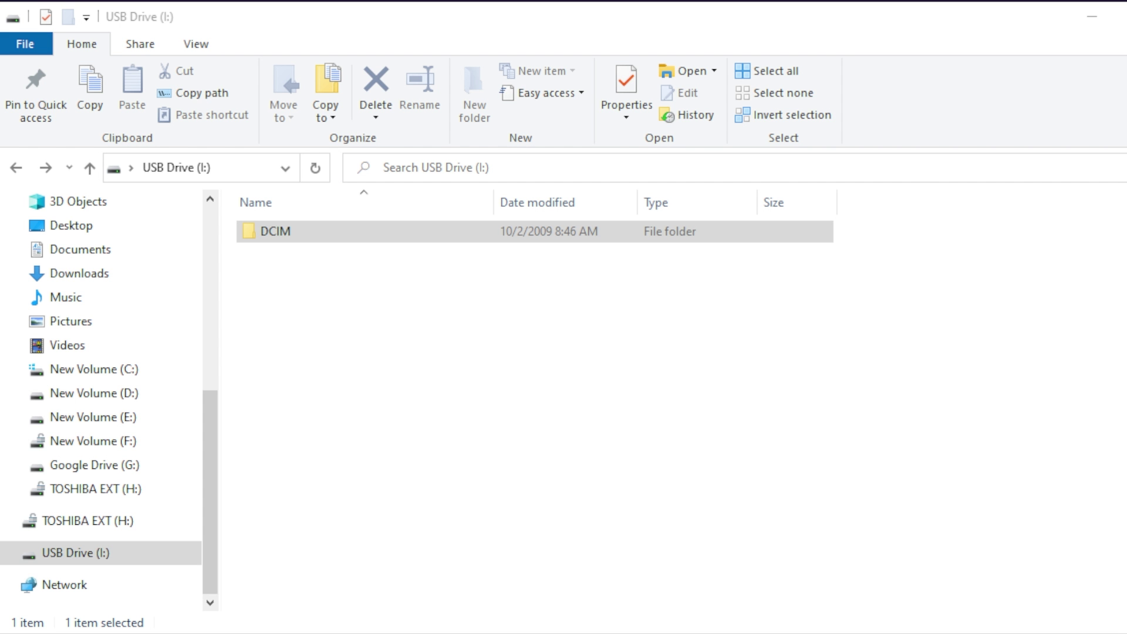
Open the DCIM folder on USB Drive (I:) and show that it contains no files
left_click(381, 326)
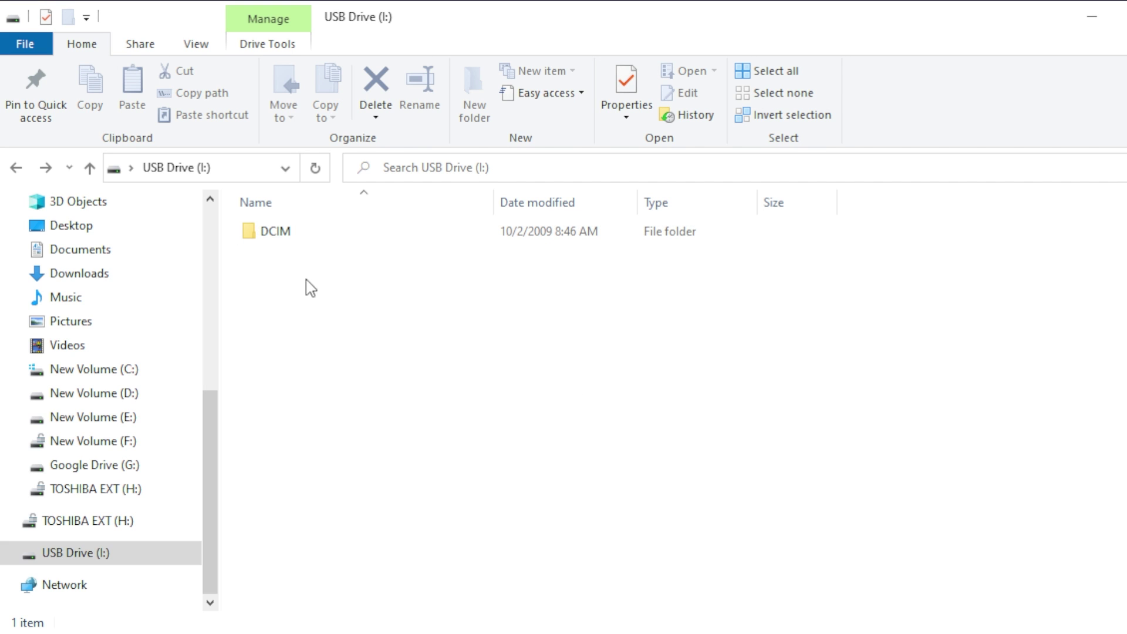
mouse_move(356, 239)
double_click(355, 239)
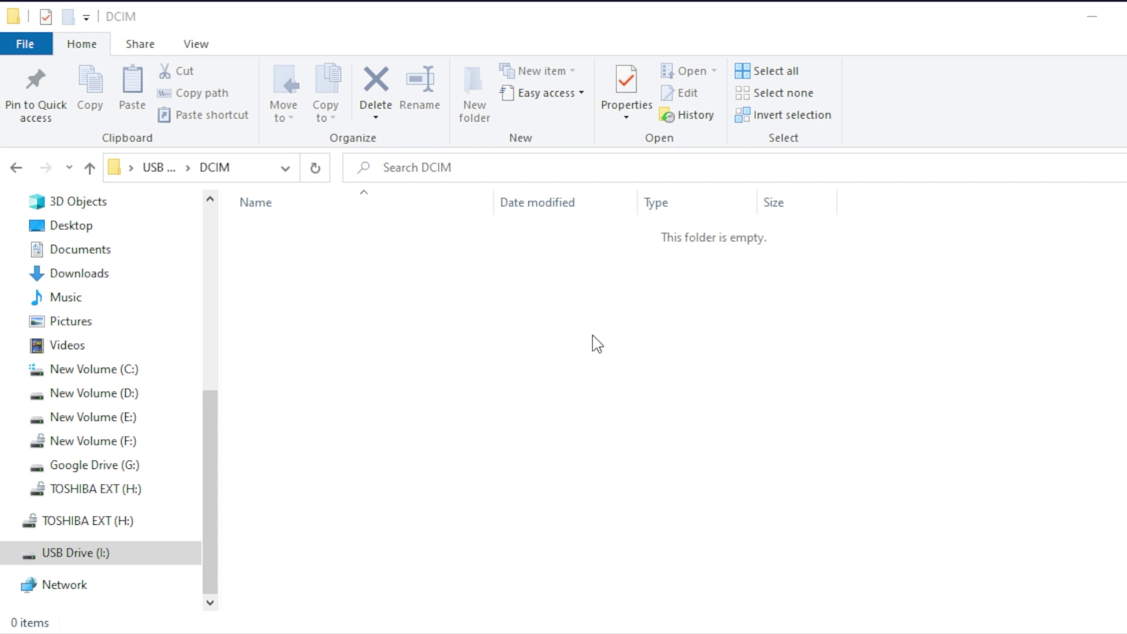
left_click_drag(315, 310, 933, 579)
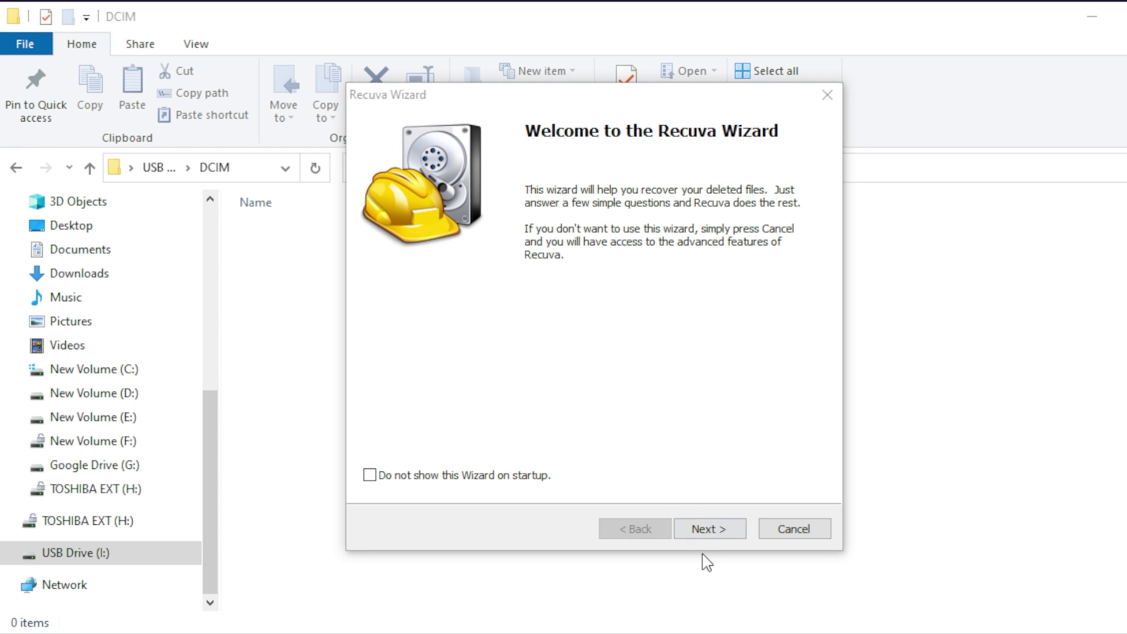
Set the Recuva Wizard to search all file types in location I:\, leaving Deep Scan unticked
left_click(696, 530)
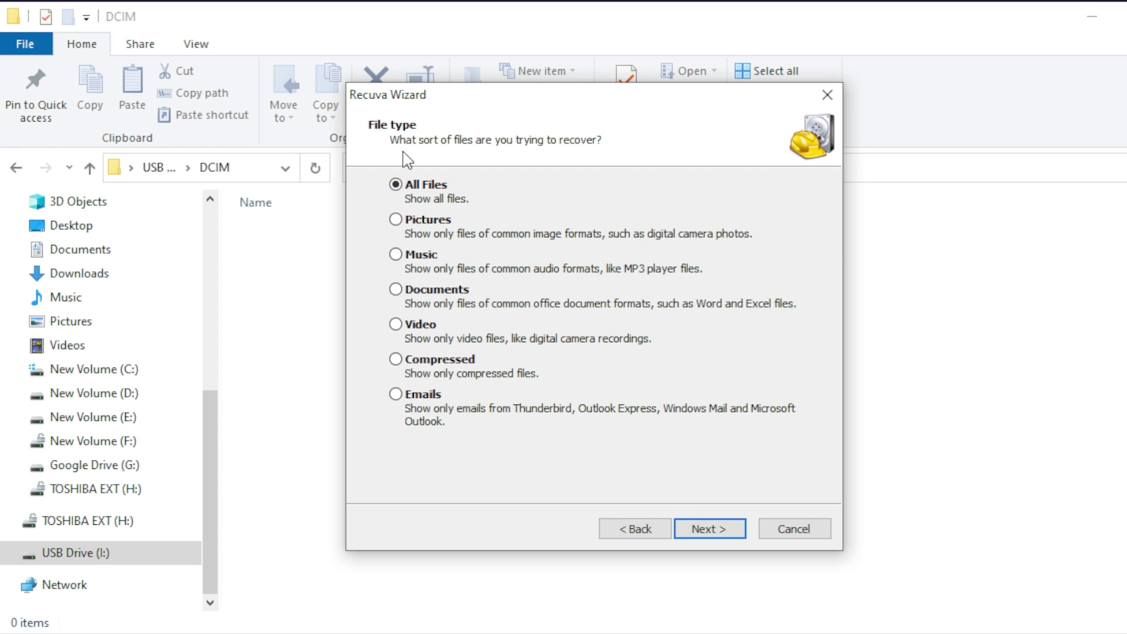
left_click(696, 534)
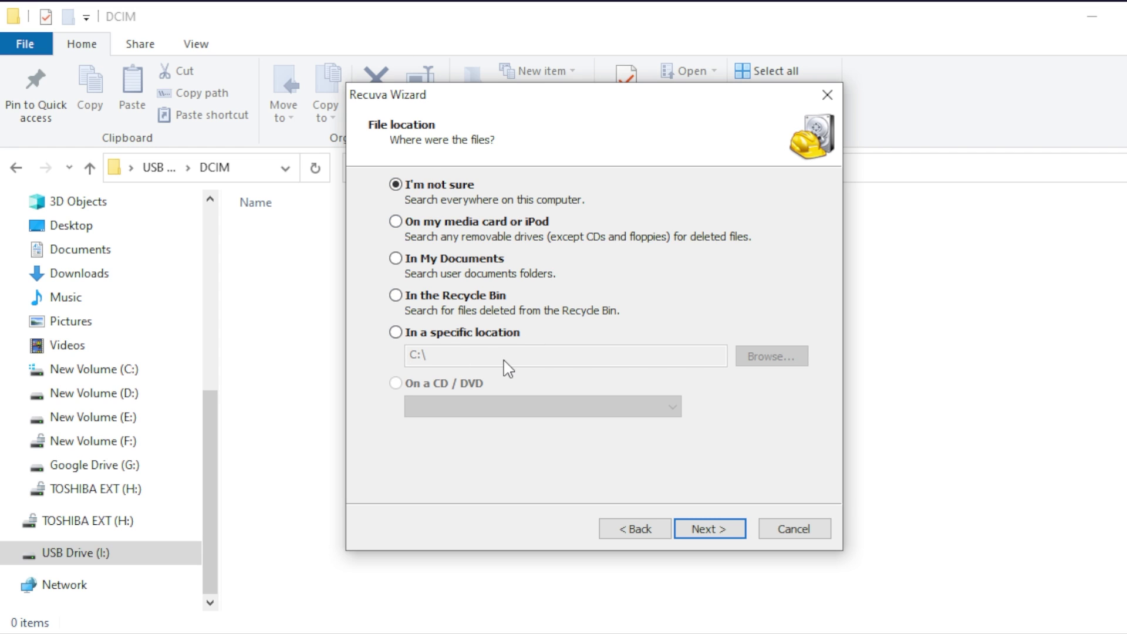
left_click(429, 335)
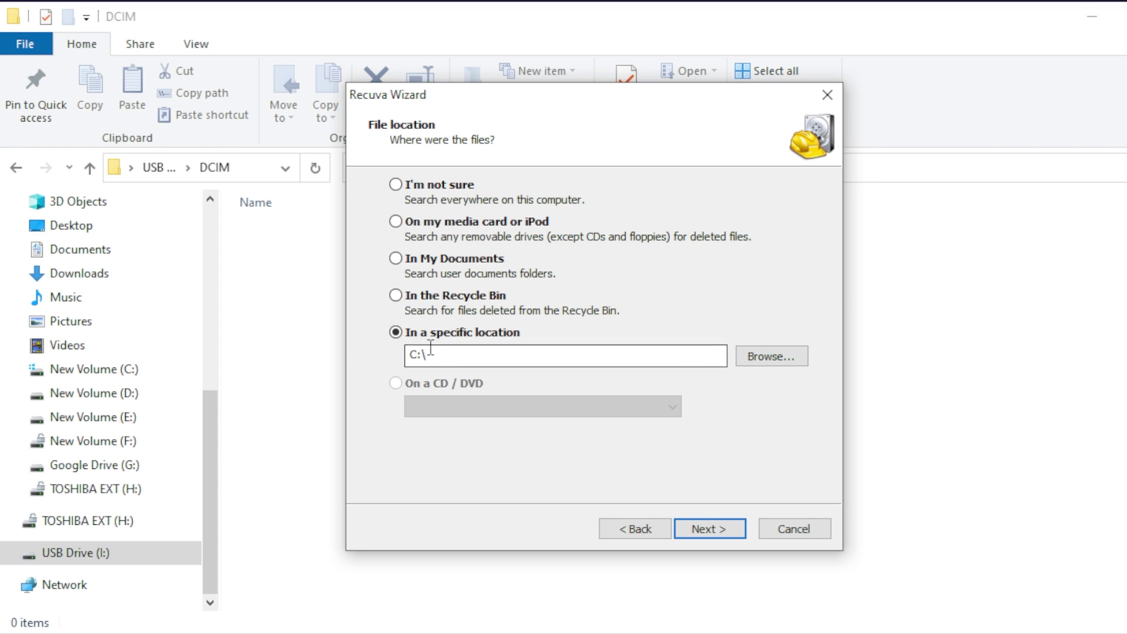
left_click_drag(419, 354, 410, 353)
type("I")
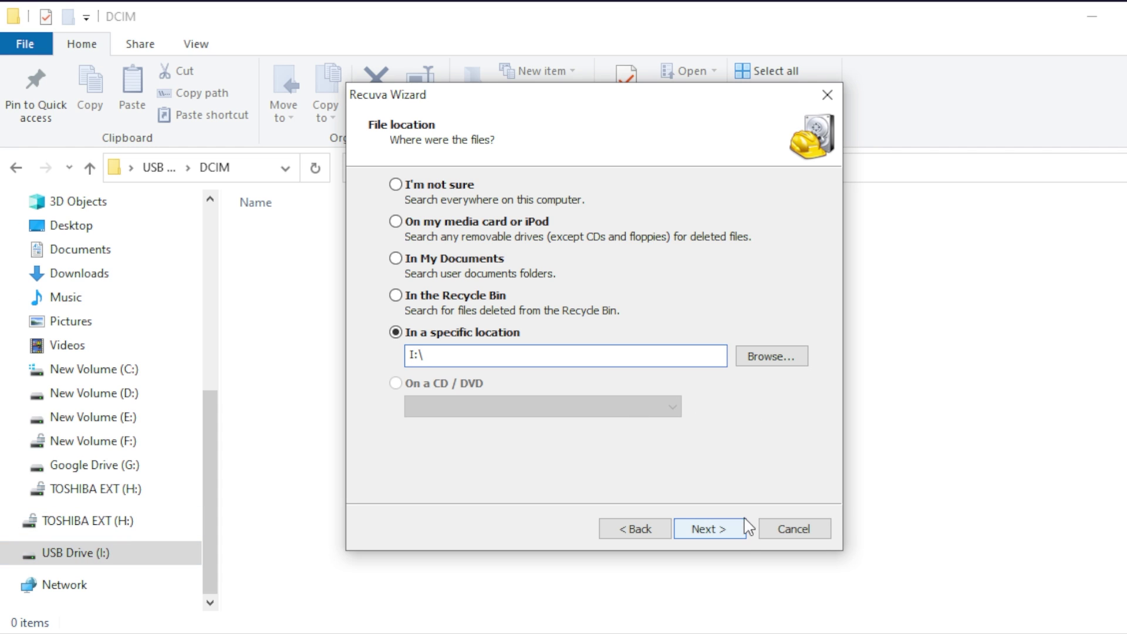
left_click(714, 529)
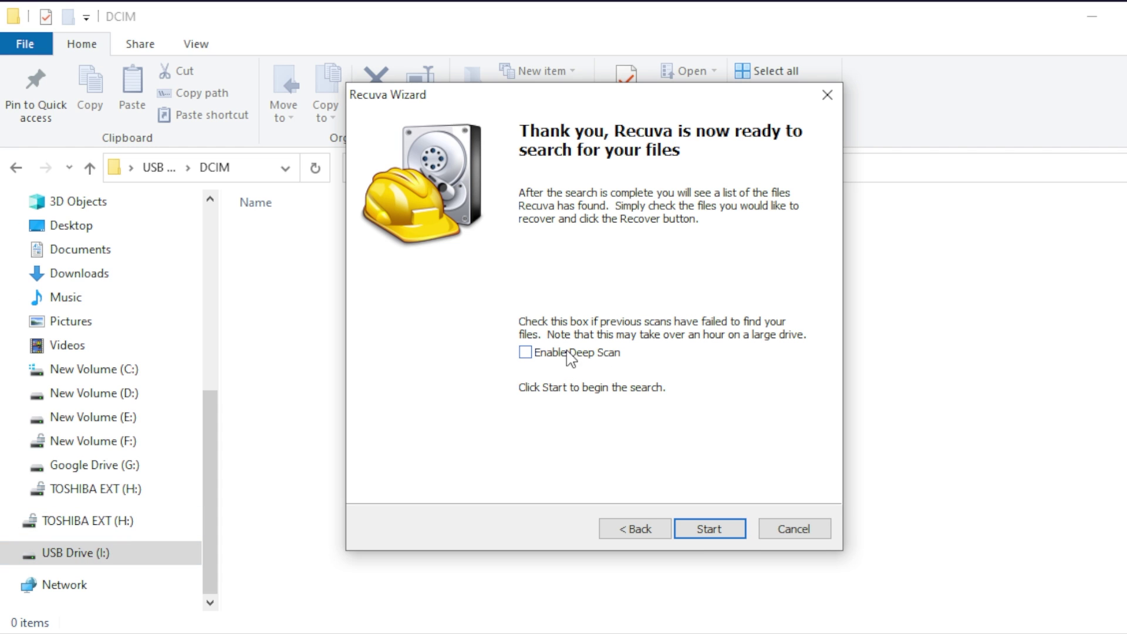
Run the quick scan of I: and widen the results window to show Size and State for the 41 JPGs
left_click(726, 534)
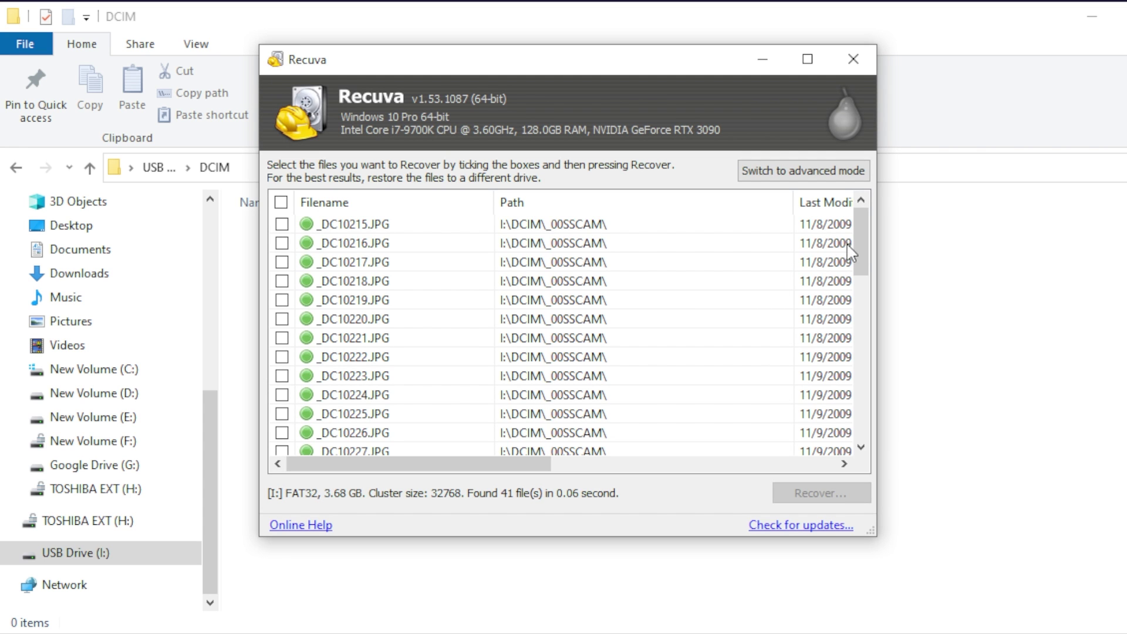
left_click_drag(876, 252, 1126, 253)
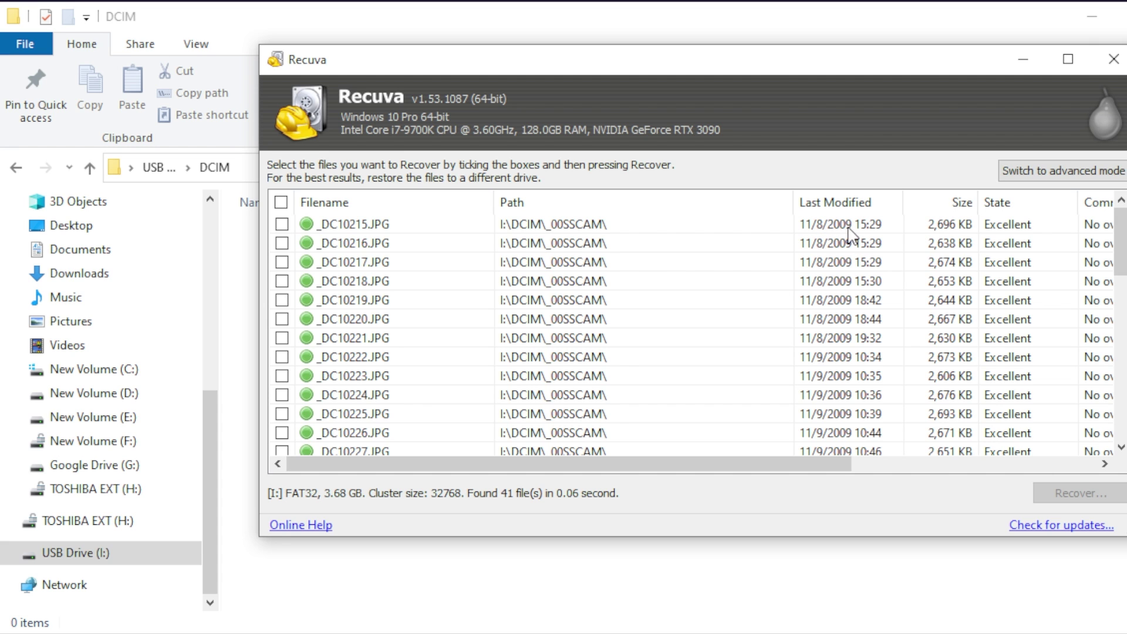
left_click_drag(800, 69, 736, 74)
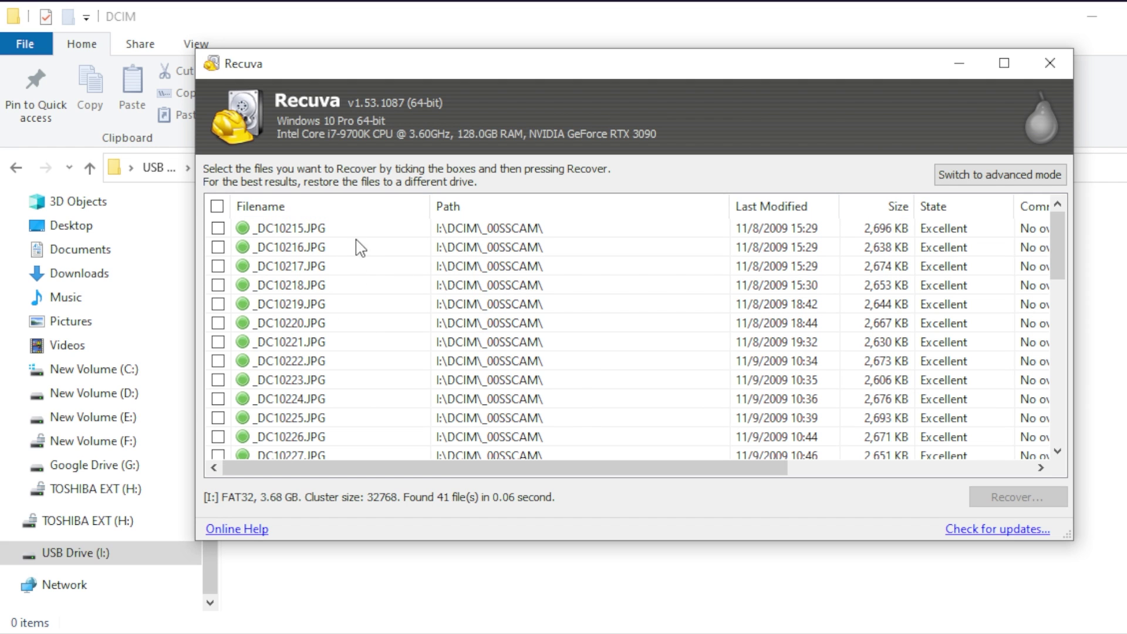
left_click_drag(690, 471, 977, 461)
scroll(972, 297, "down", 9)
scroll(886, 375, "up", 4)
scroll(901, 358, "down", 4)
left_click_drag(732, 473, 440, 462)
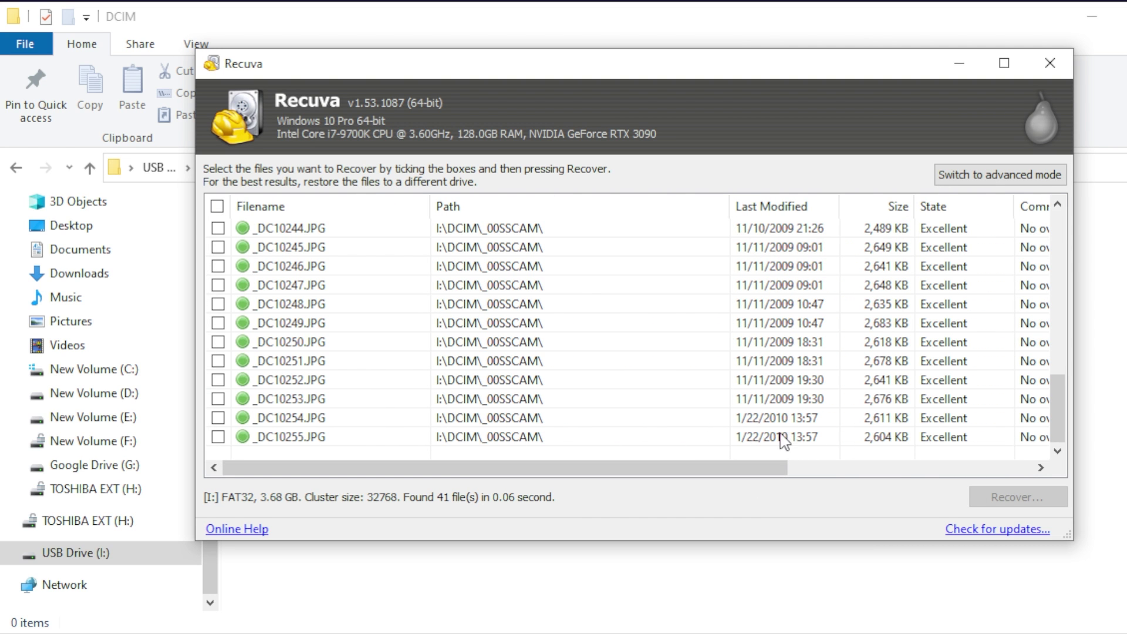
scroll(798, 365, "up", 10)
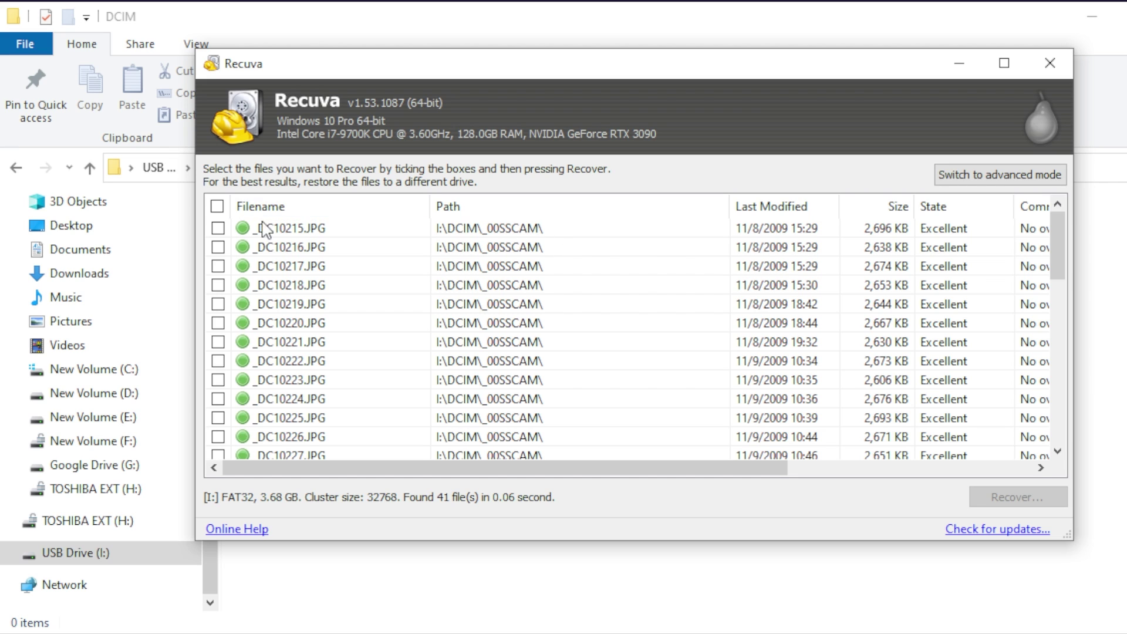
Tick all 41 found JPGs and recover them into a newly created RESTORE folder on TOSHIBA EXT (H:)
left_click(218, 206)
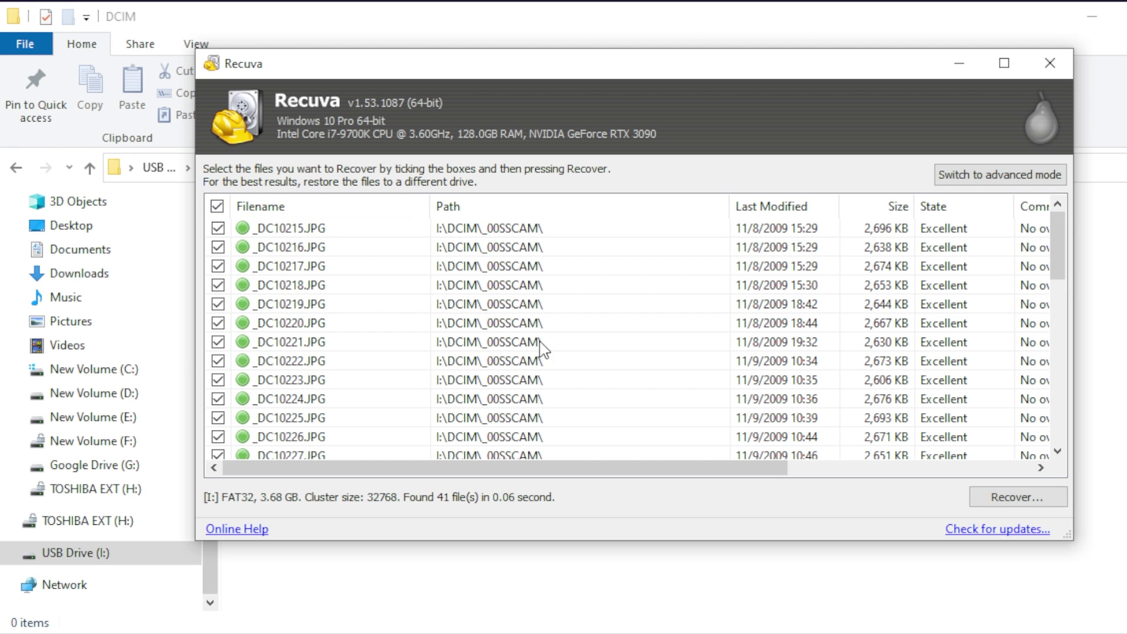
left_click(1036, 500)
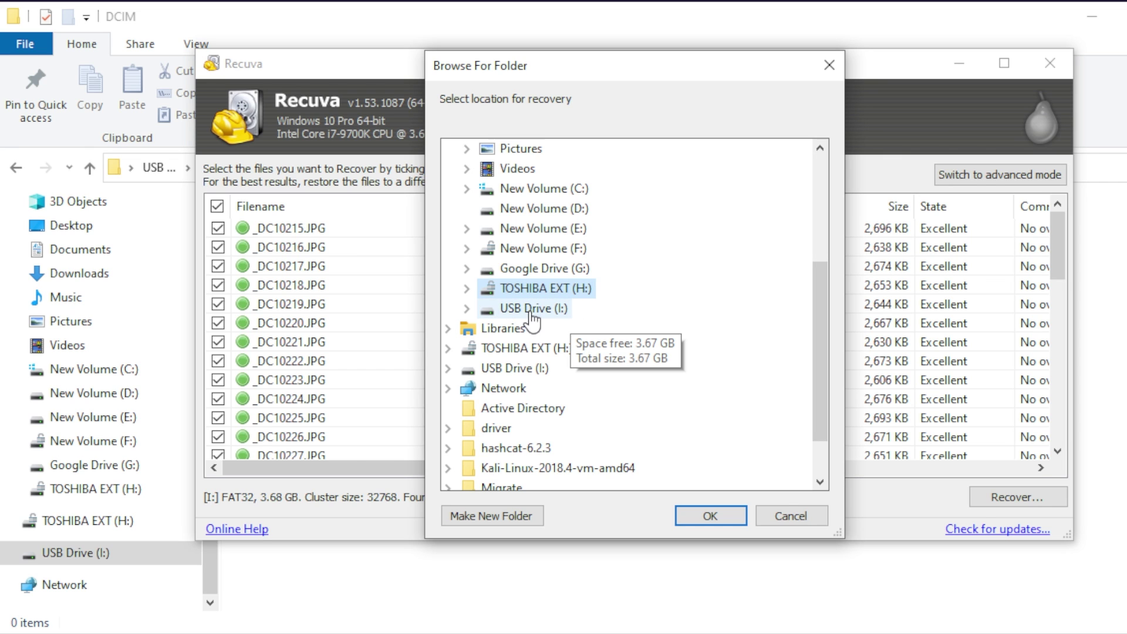
double_click(546, 290)
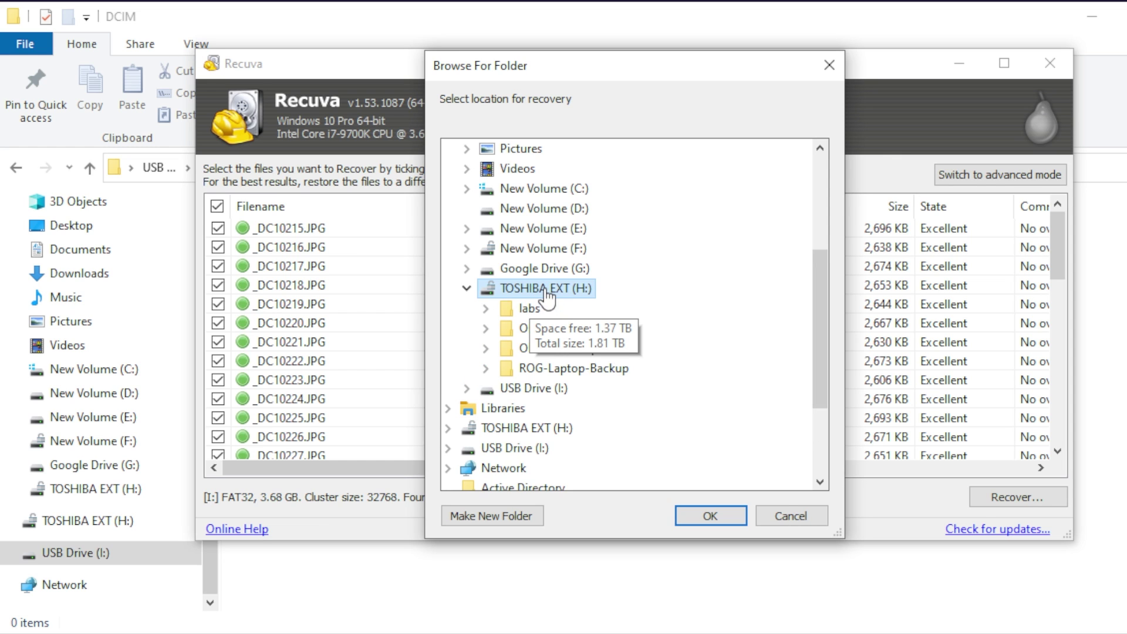
left_click(504, 520)
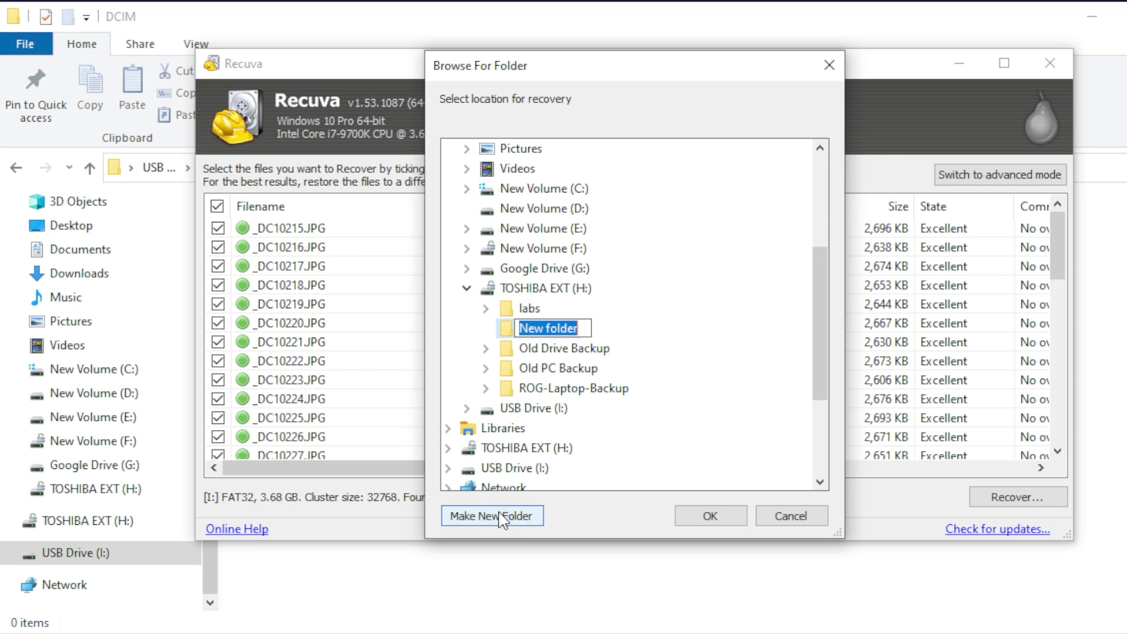
type("RESTORE")
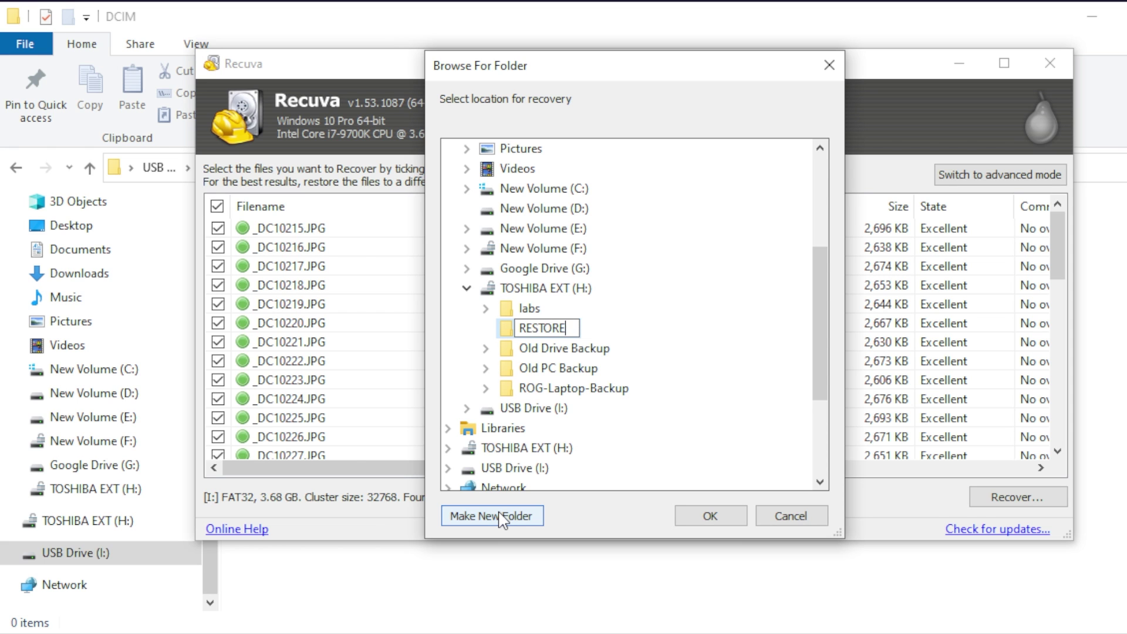
key("Return")
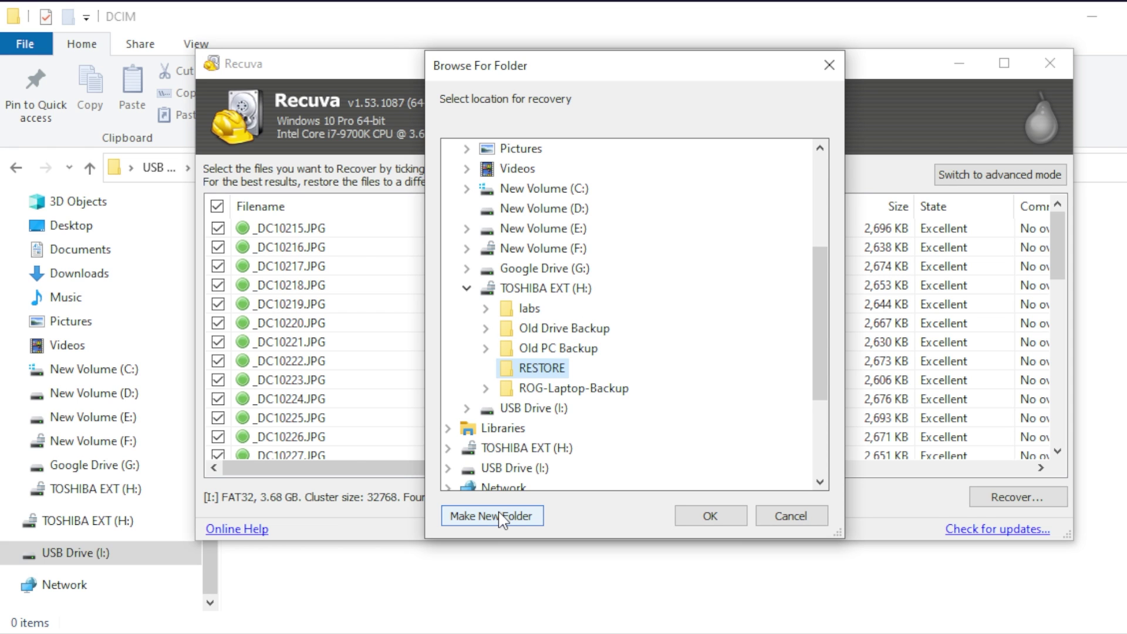
left_click(703, 520)
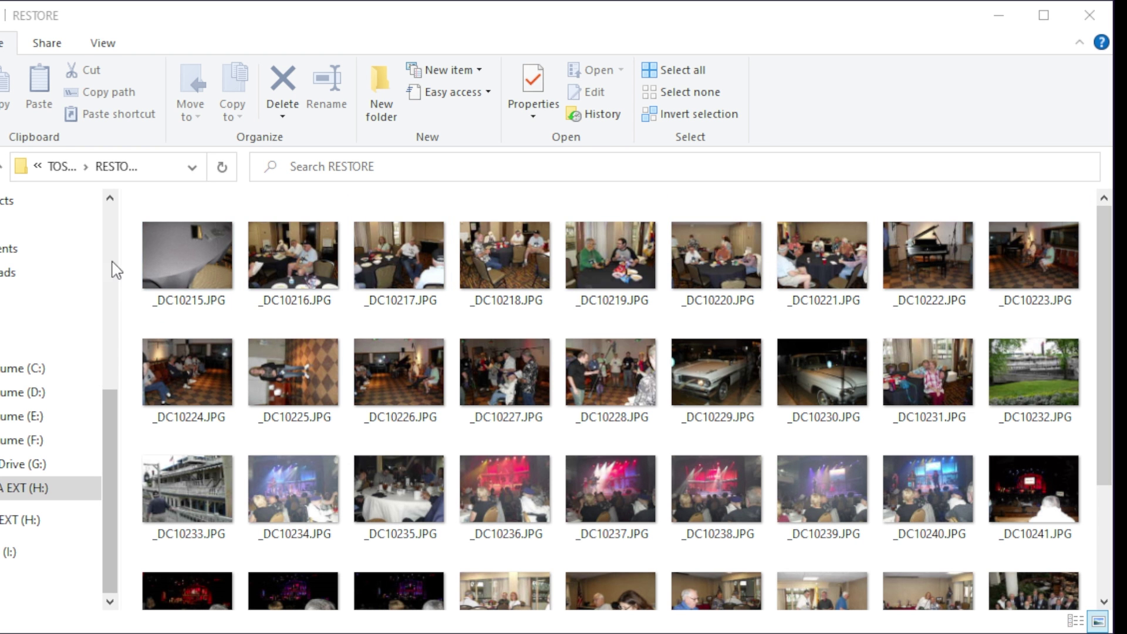
Review the recovered _DC10215–_DC10255 photos in RESTORE, then select them all
left_click_drag(132, 237, 892, 605)
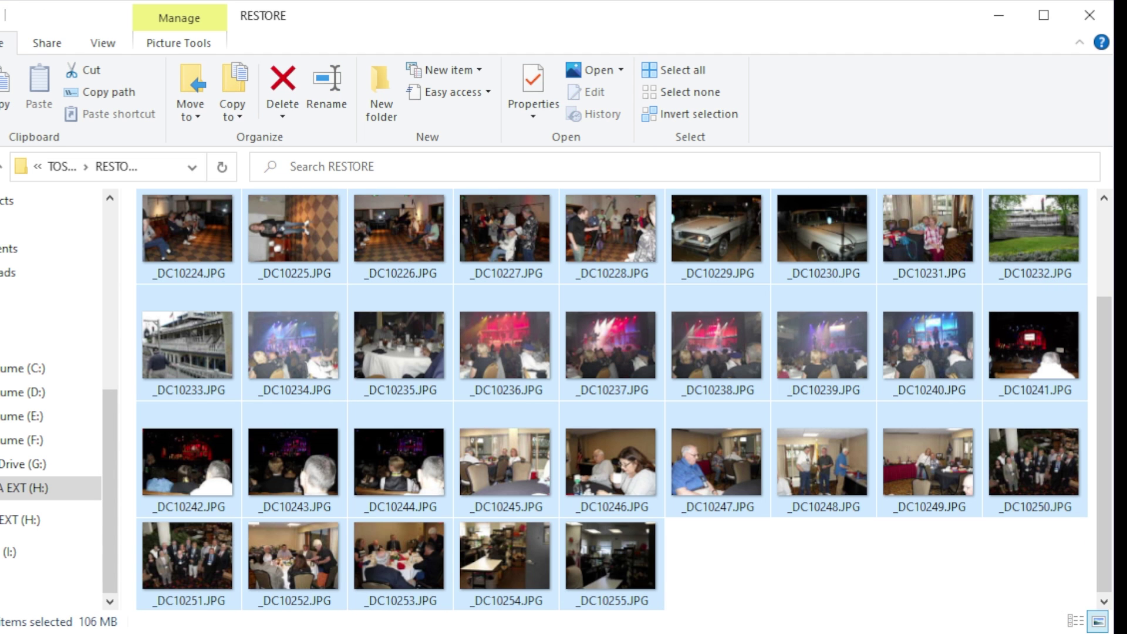
left_click(901, 576)
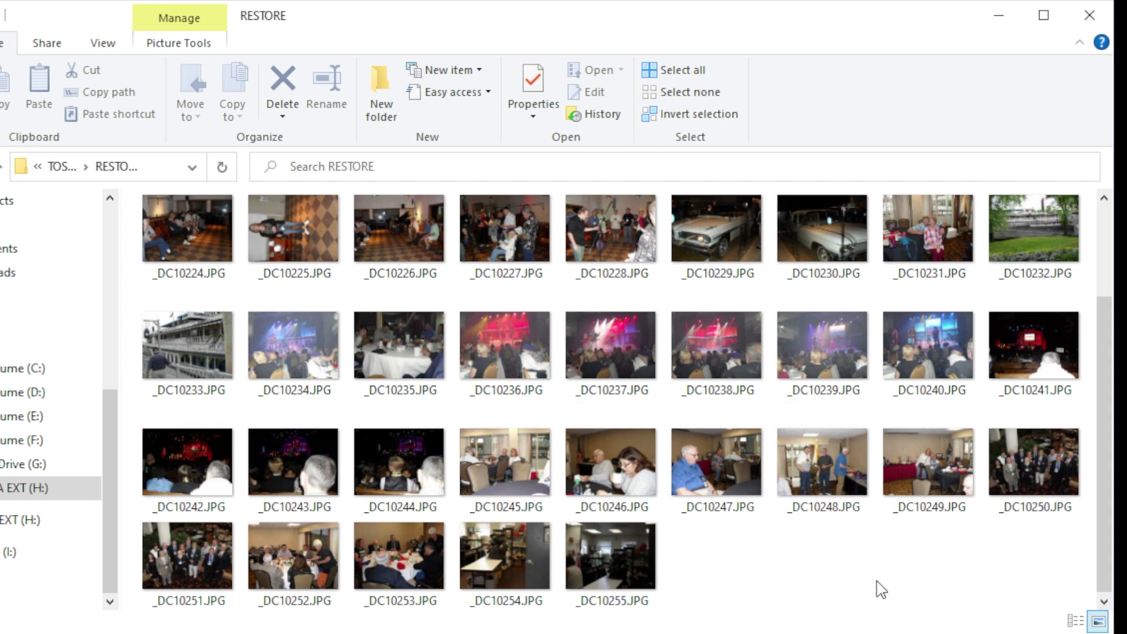
scroll(882, 591, "up", 2)
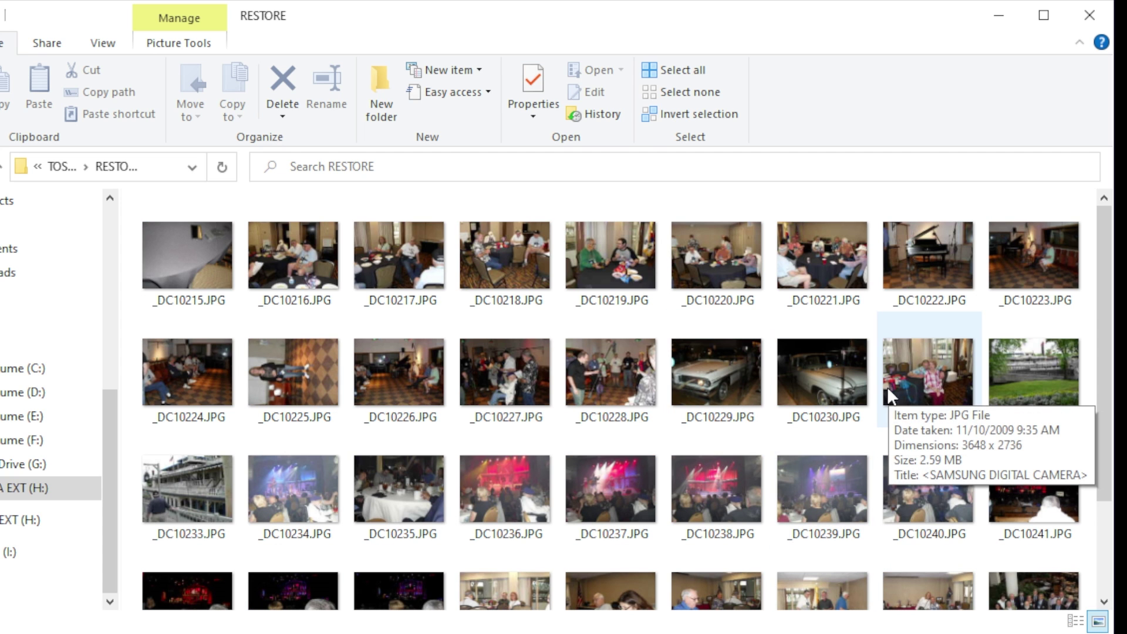
scroll(888, 389, "down", 2)
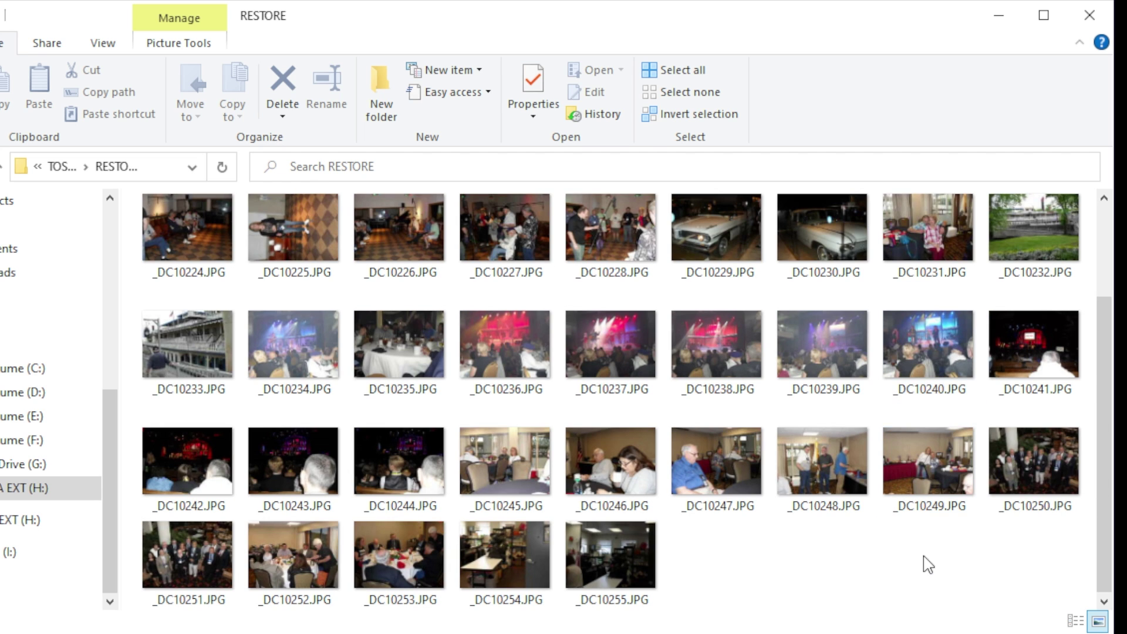
key("ctrl+a")
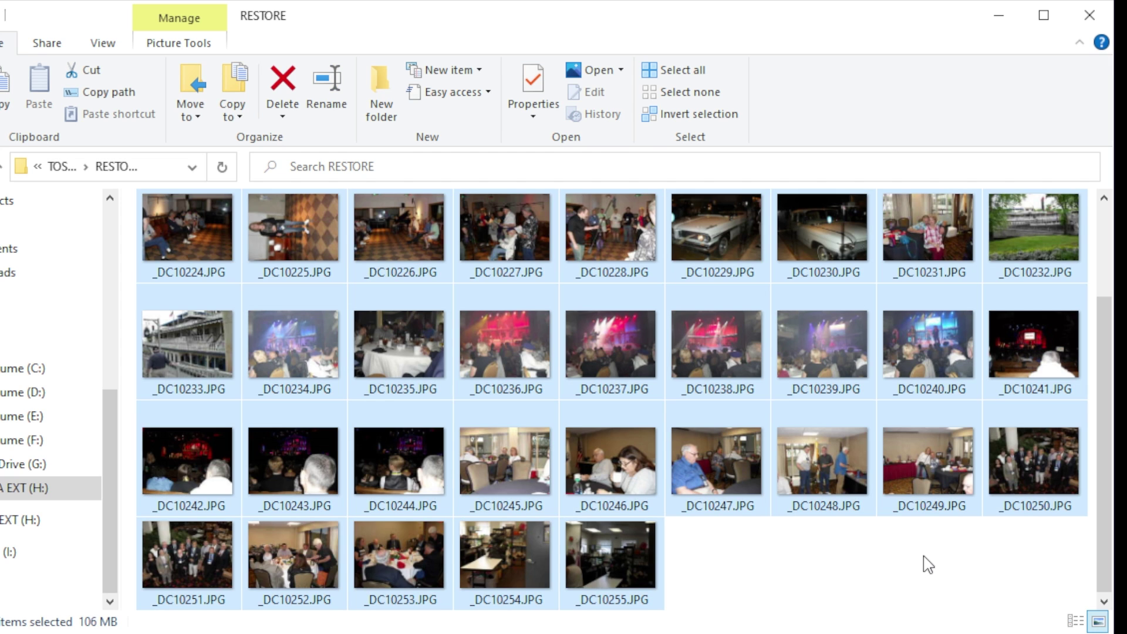
Delete the recovered photos, then point a new Recuva Wizard at location I:\ with all file types
key("Delete")
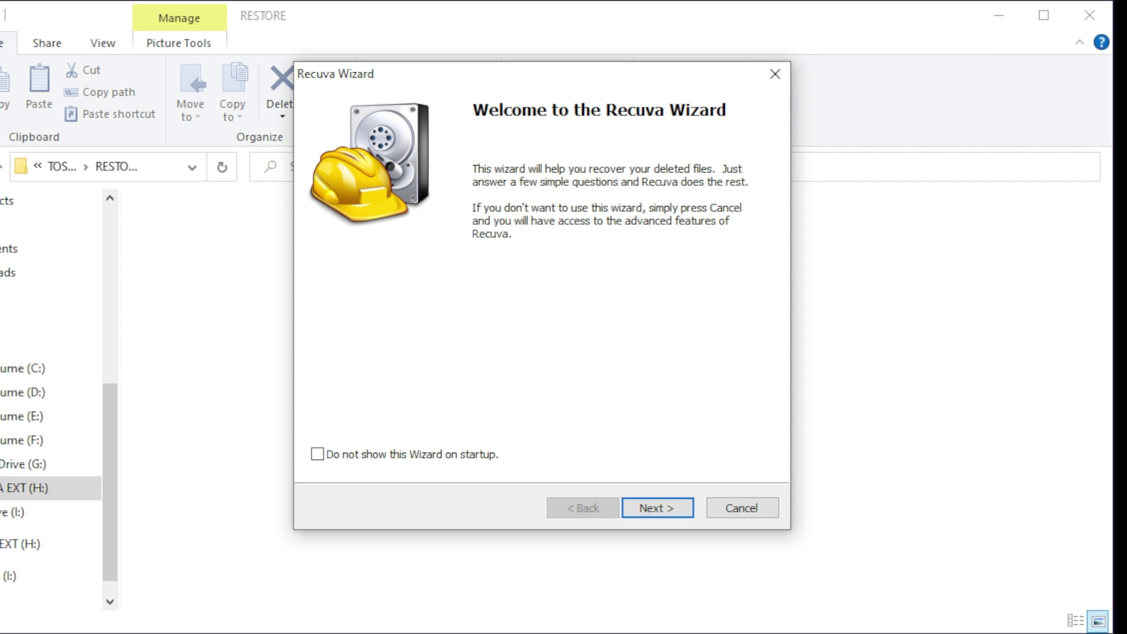
left_click(674, 510)
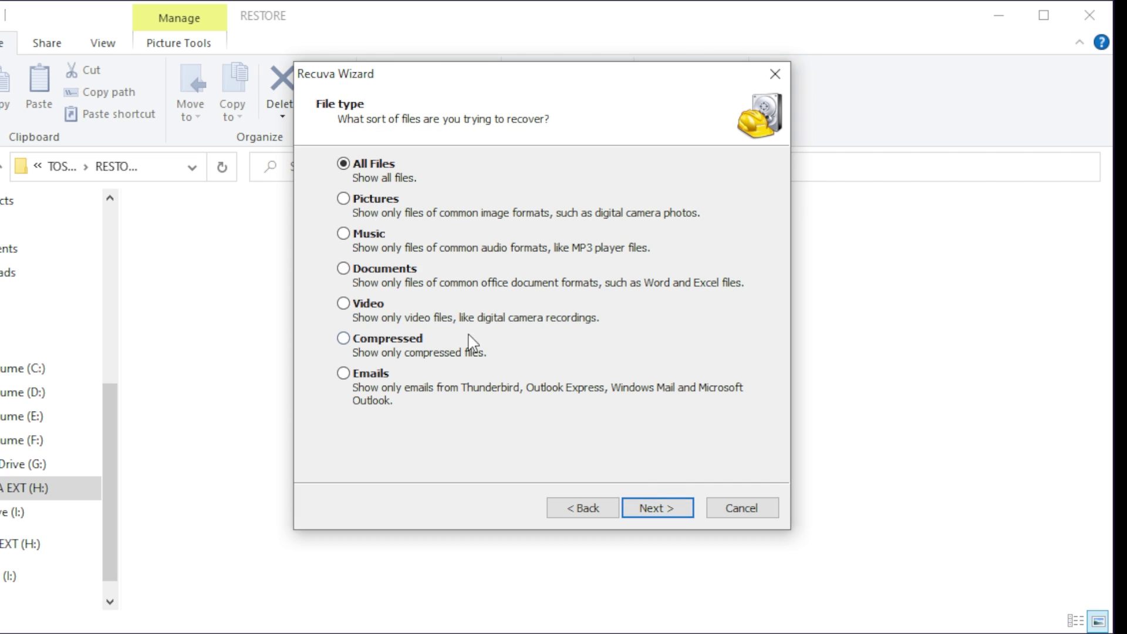
left_click(671, 510)
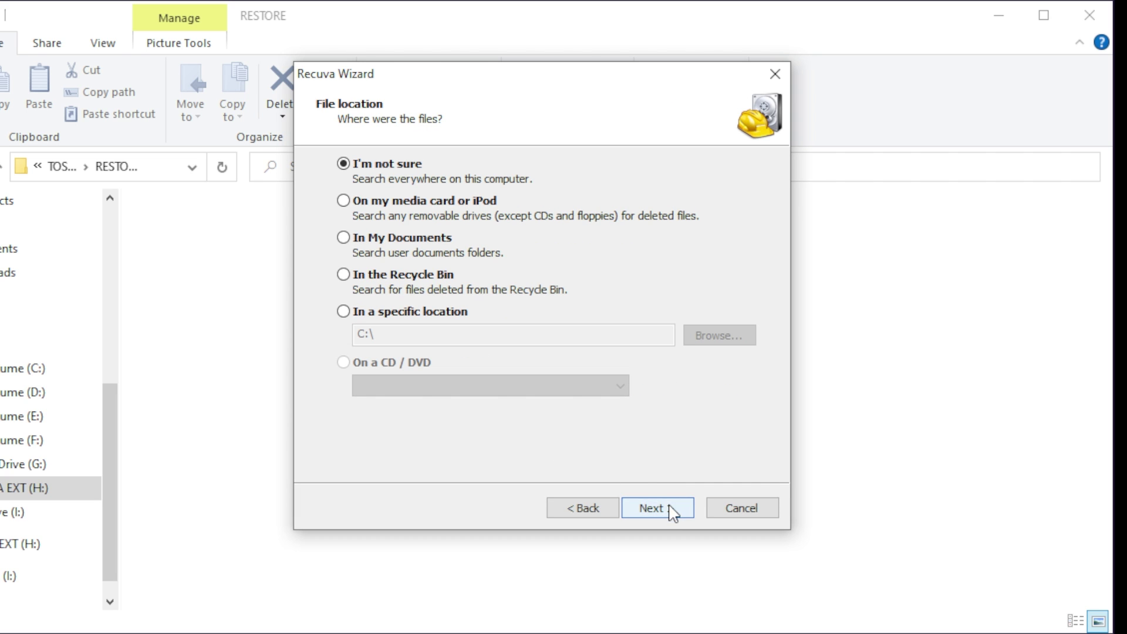
left_click(343, 311)
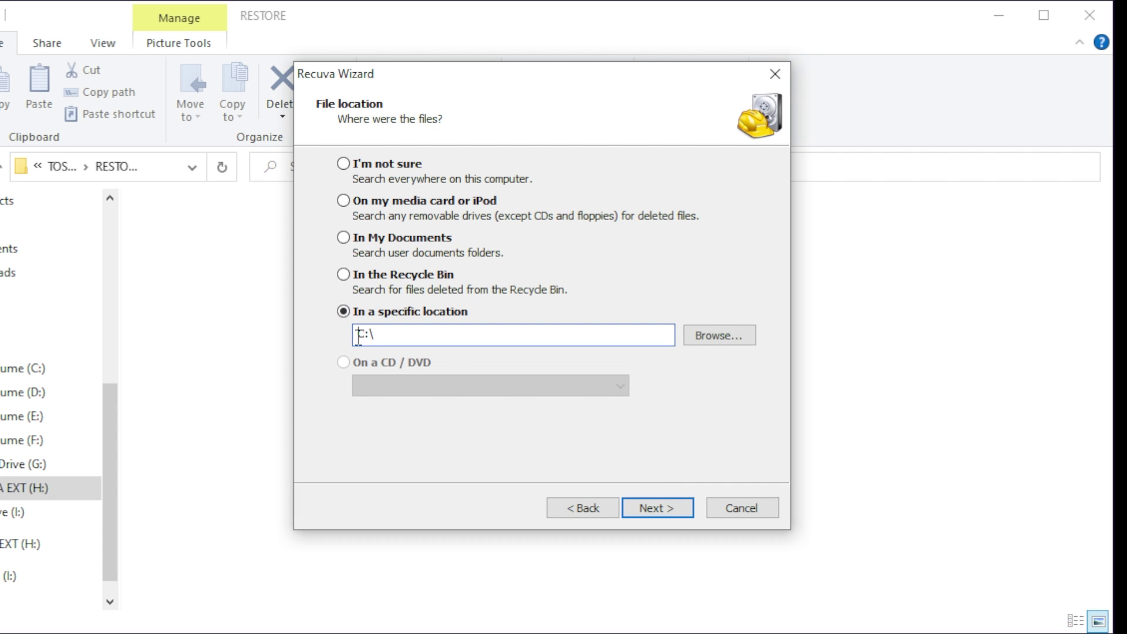
left_click_drag(355, 334, 365, 334)
type("i")
Enable Deep Scan and start scanning I: for deleted files
left_click(653, 509)
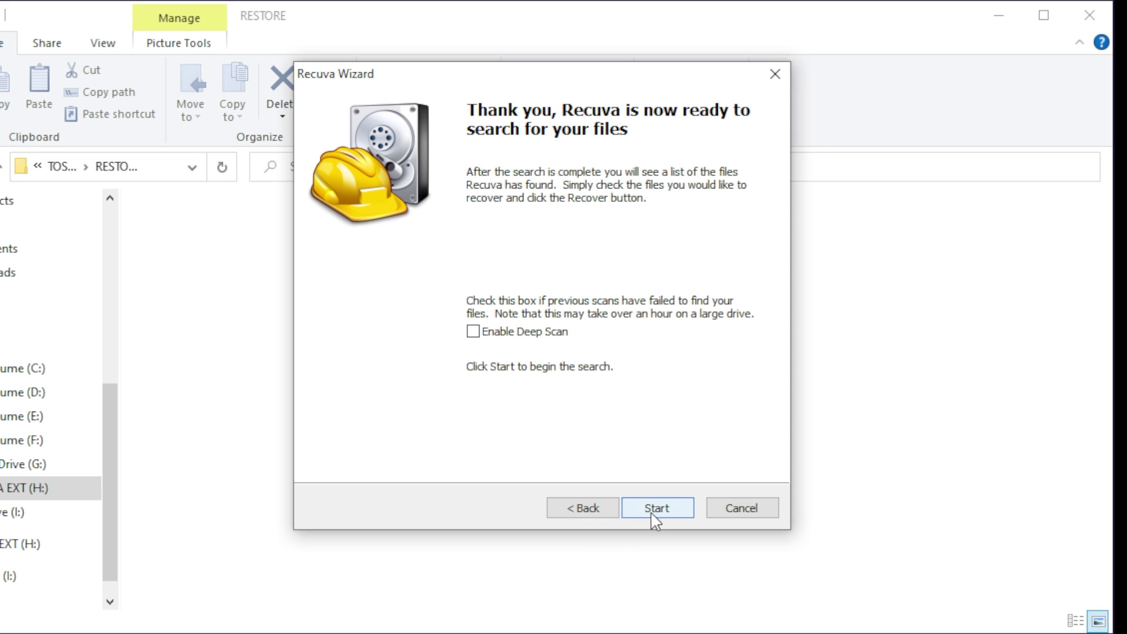
left_click(519, 333)
left_click(657, 508)
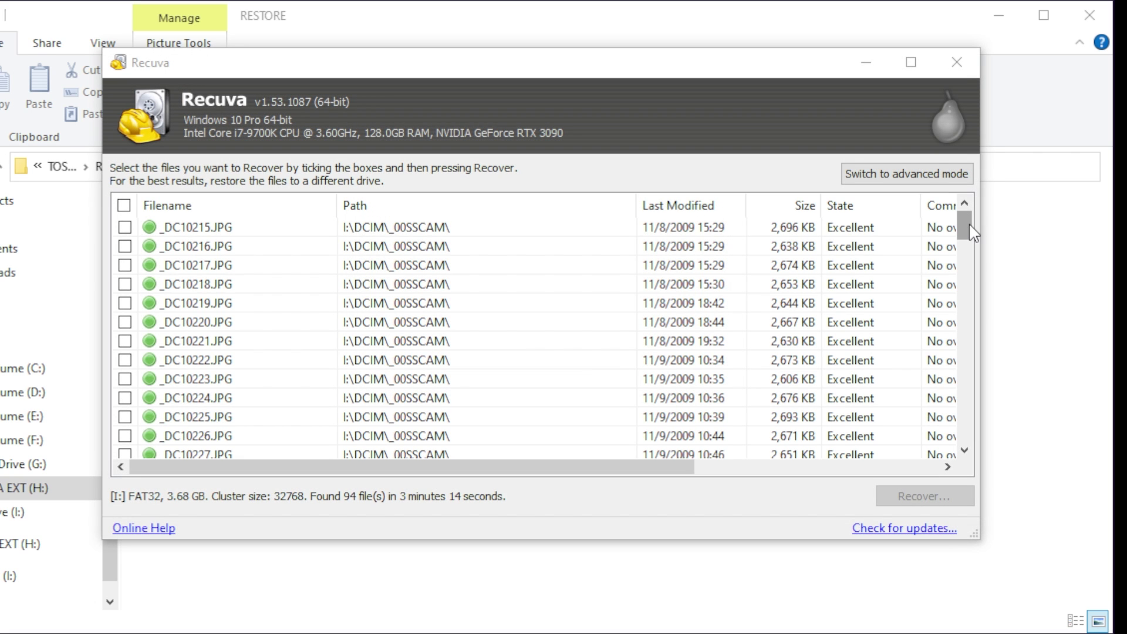
Tick all 94 deep-scan results and recover them into the existing RESTORE folder on H:
left_click(970, 224)
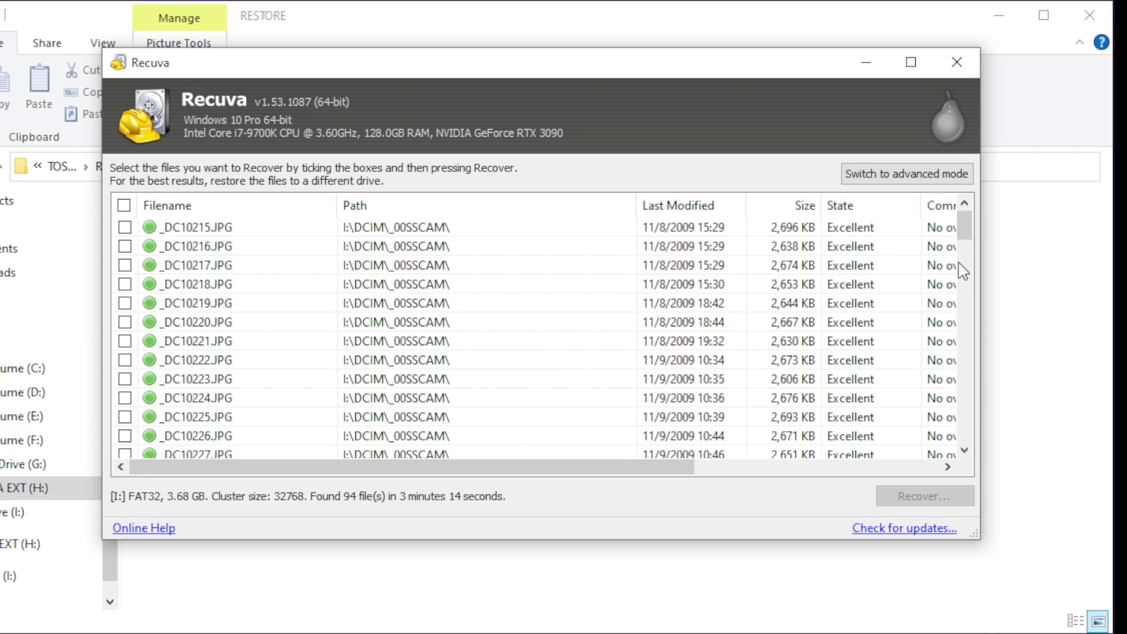
left_click_drag(965, 227, 952, 319)
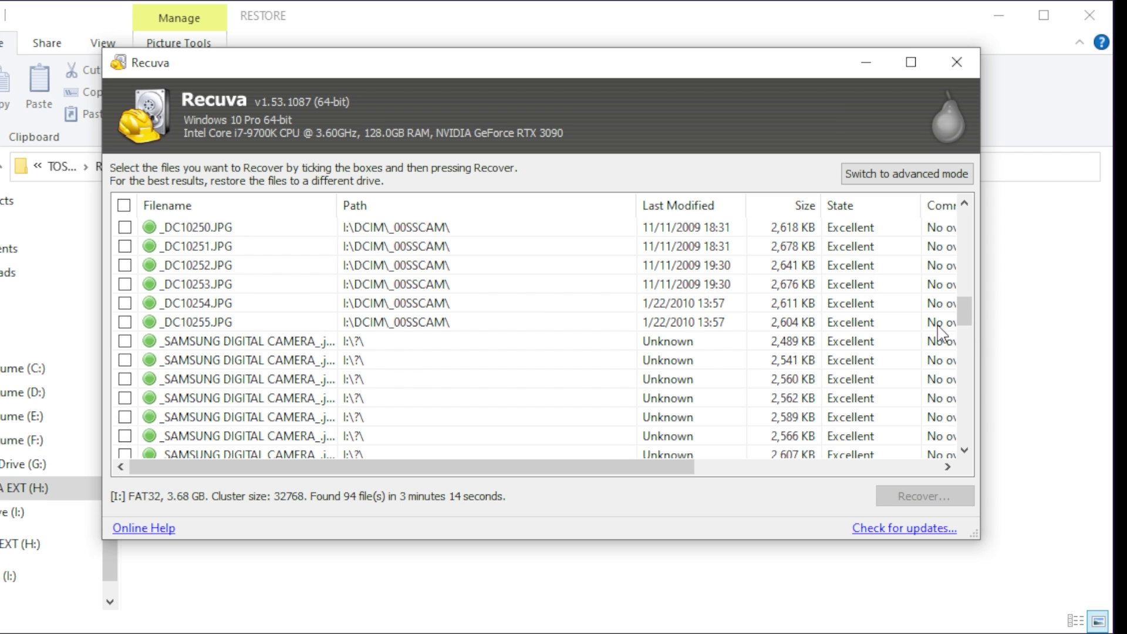
left_click_drag(965, 312, 989, 197)
left_click(124, 204)
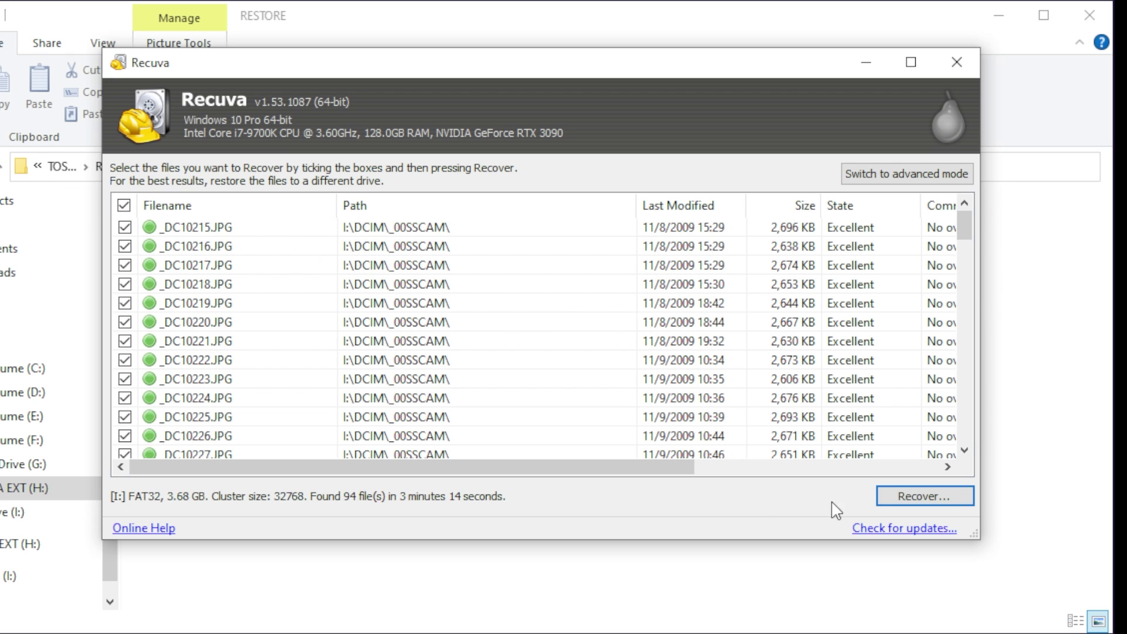
left_click(916, 495)
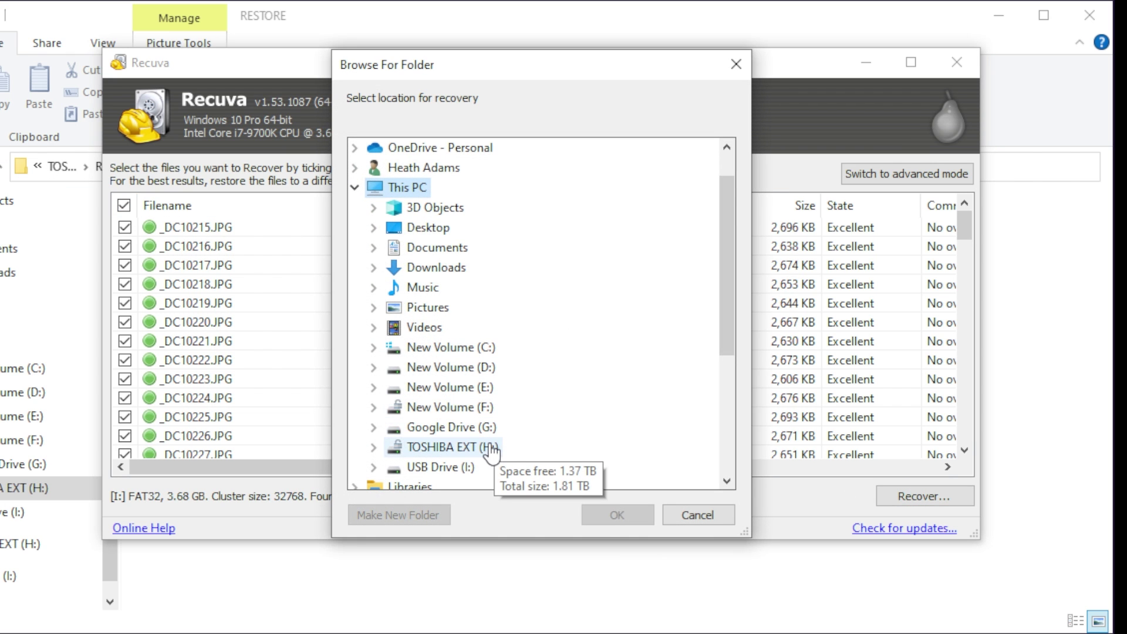
double_click(492, 452)
left_click(466, 449)
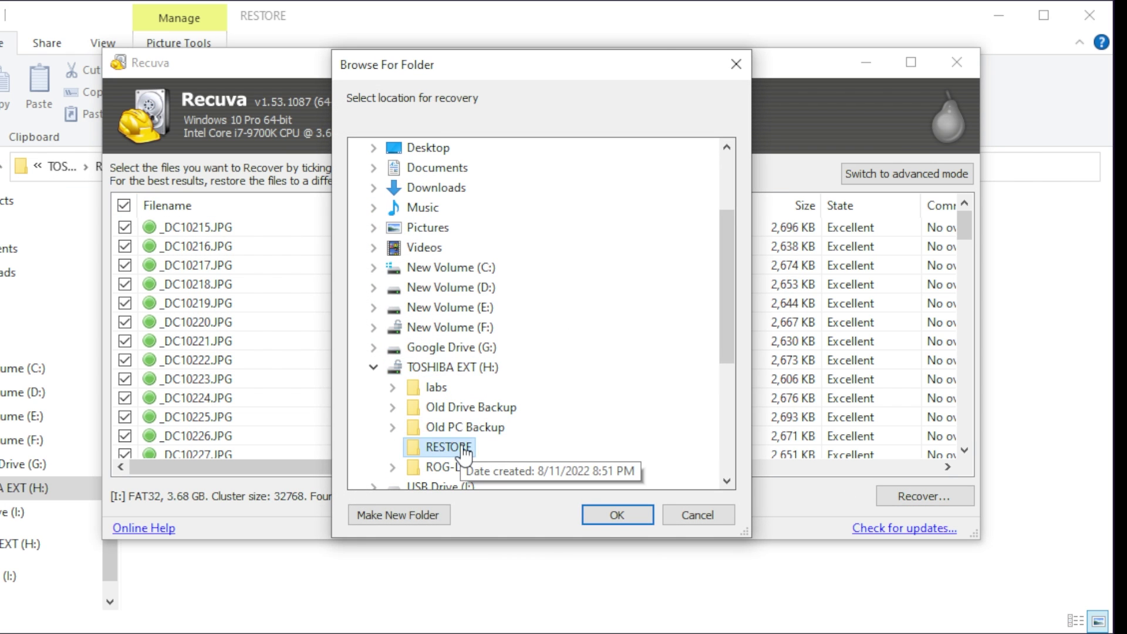
left_click(594, 515)
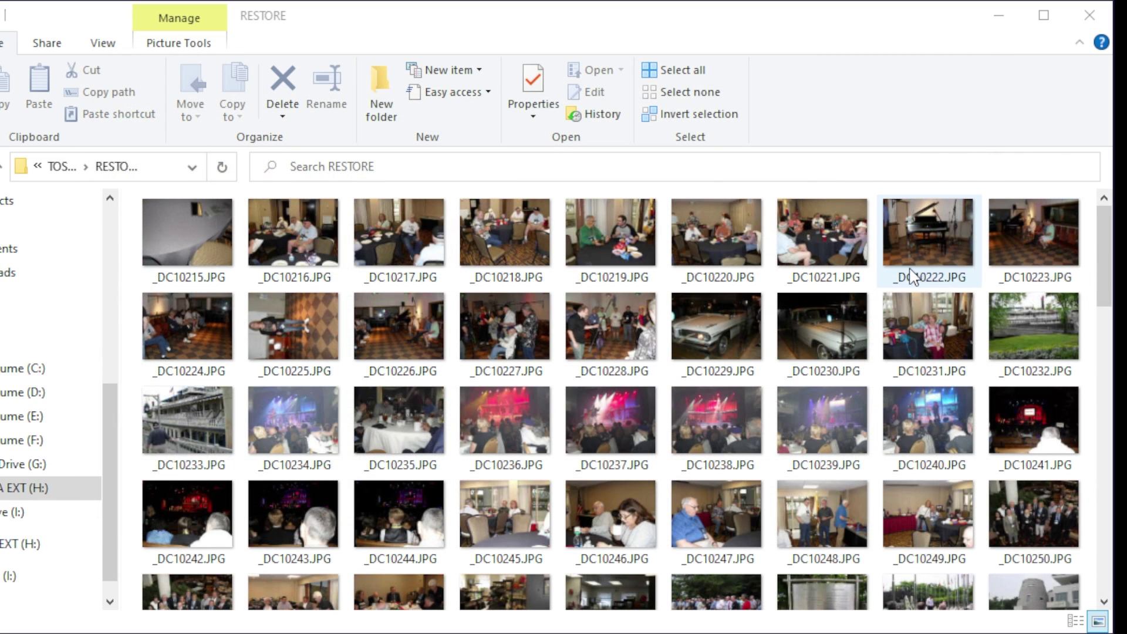
Scroll through the recovered camera photo thumbnails in the RESTORE folder
scroll(910, 274, "down", 8)
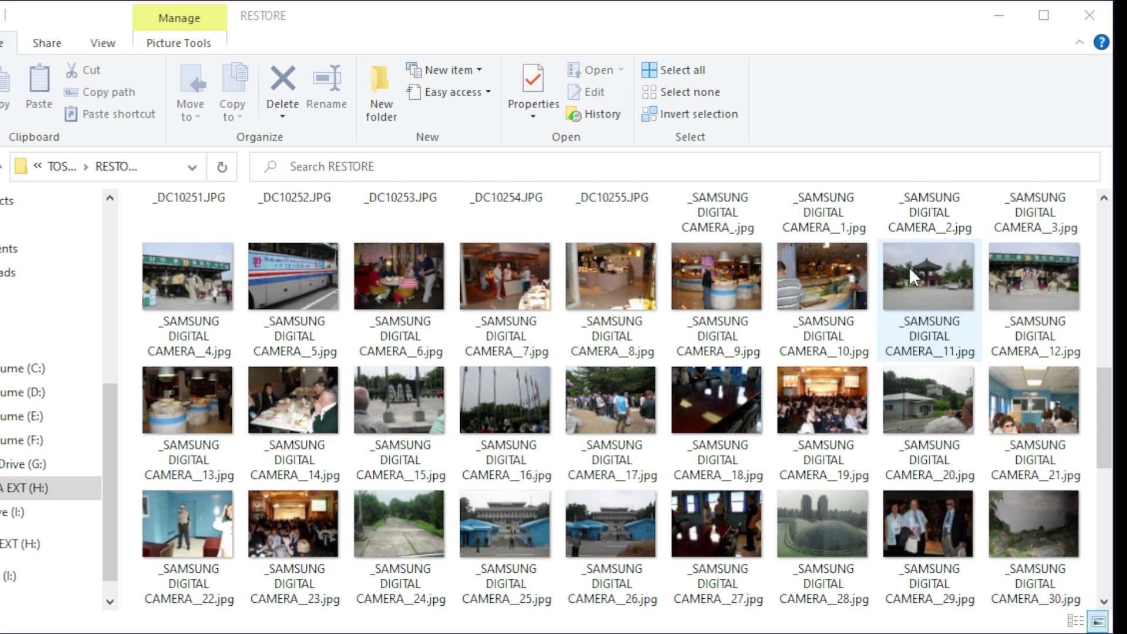
scroll(908, 266, "down", 6)
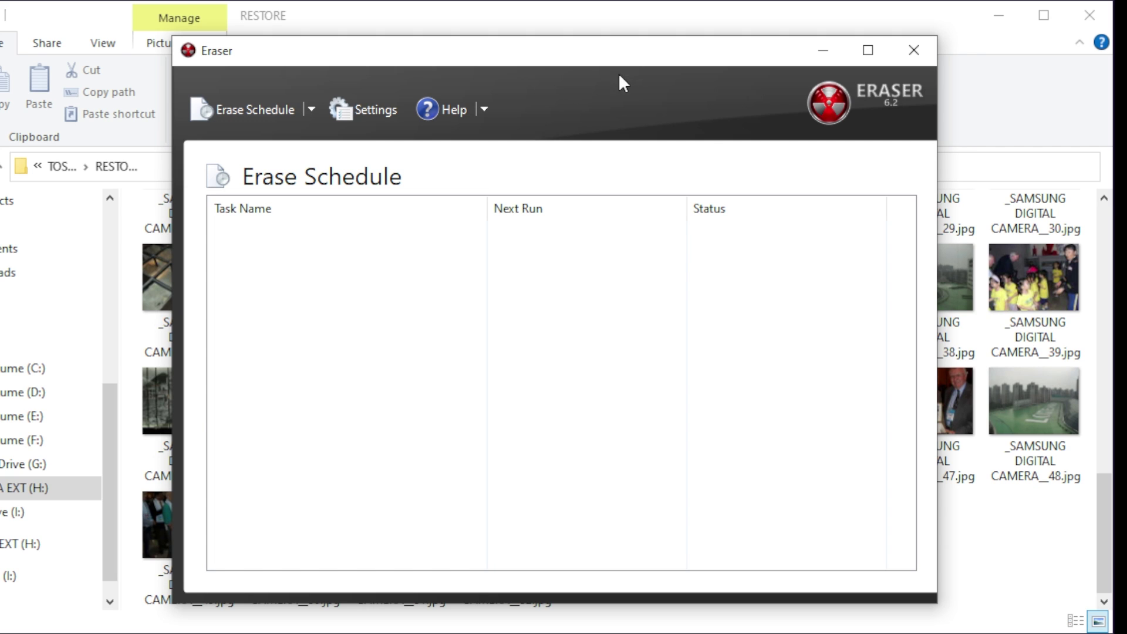
Create a new Eraser task that runs immediately and begin adding its data to erase
left_click(309, 111)
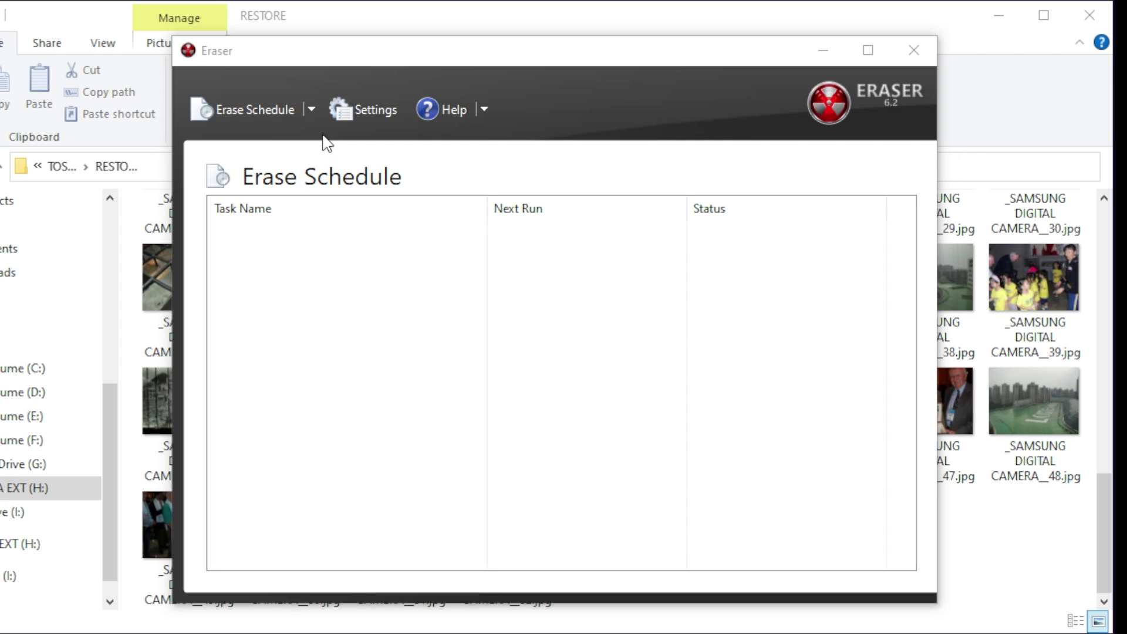
left_click(555, 216)
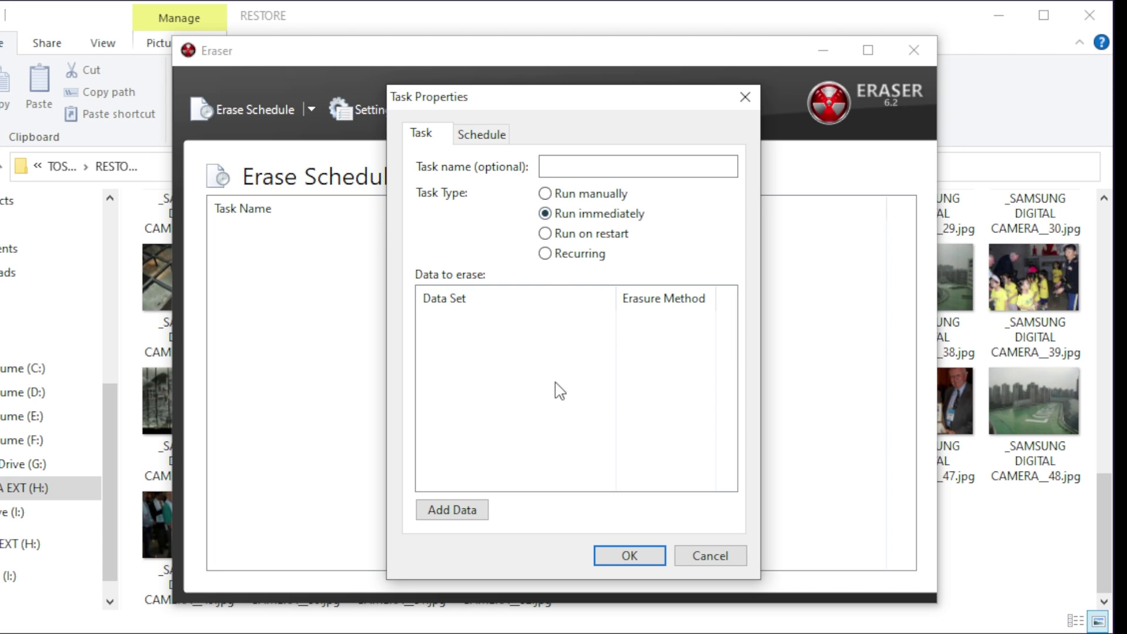
left_click(466, 511)
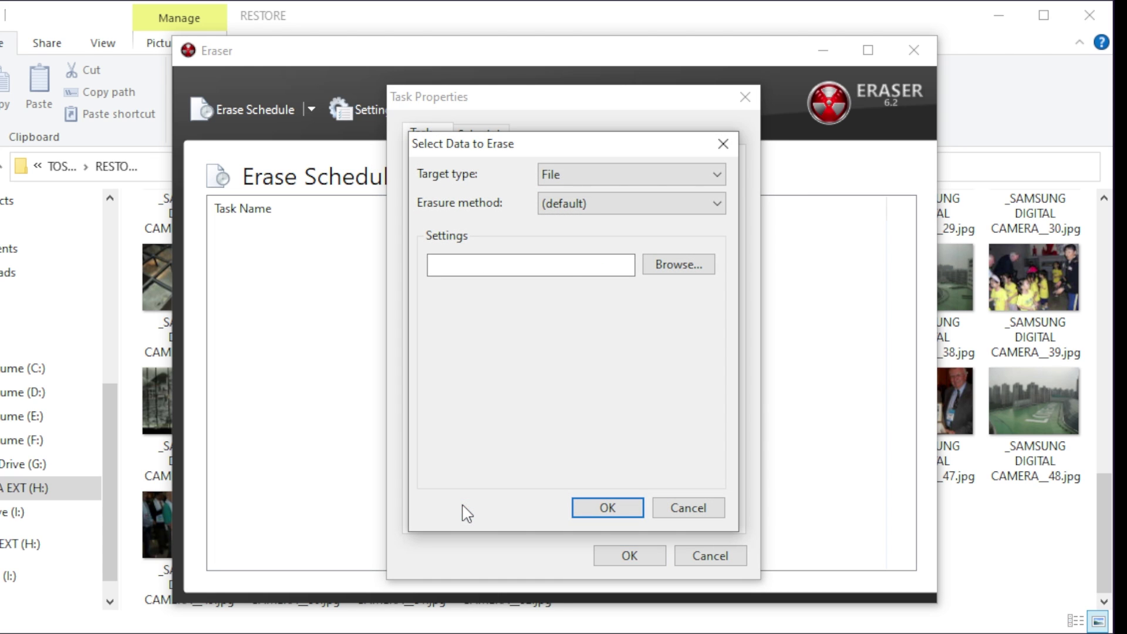
Set the erase target type to Drive/Partition and choose USB Drive (I:)
left_click(634, 174)
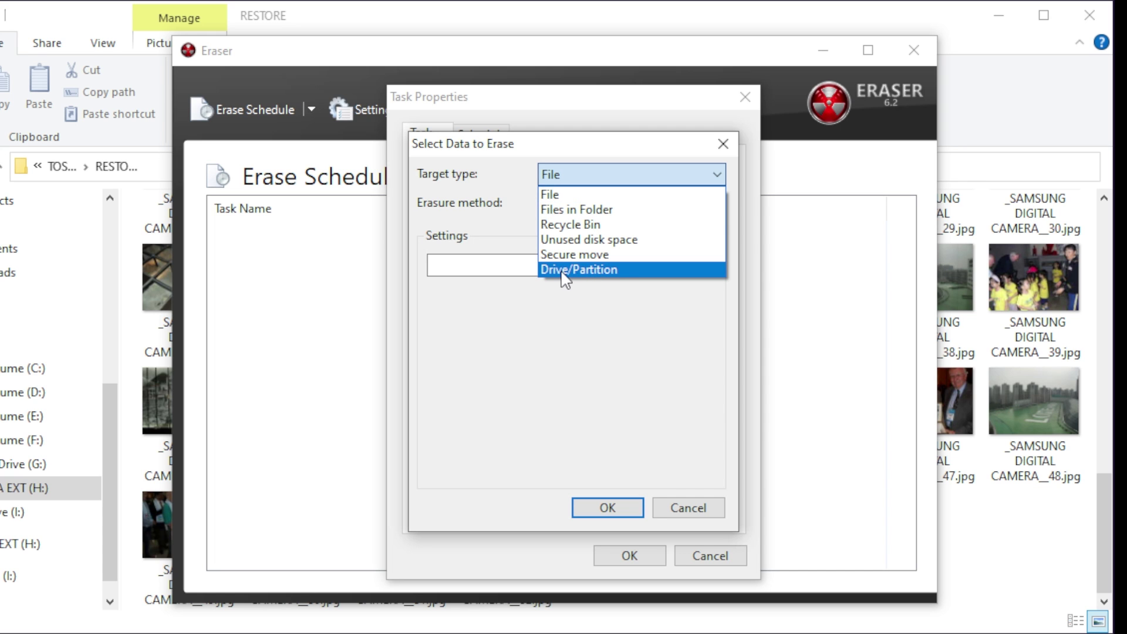
left_click(594, 270)
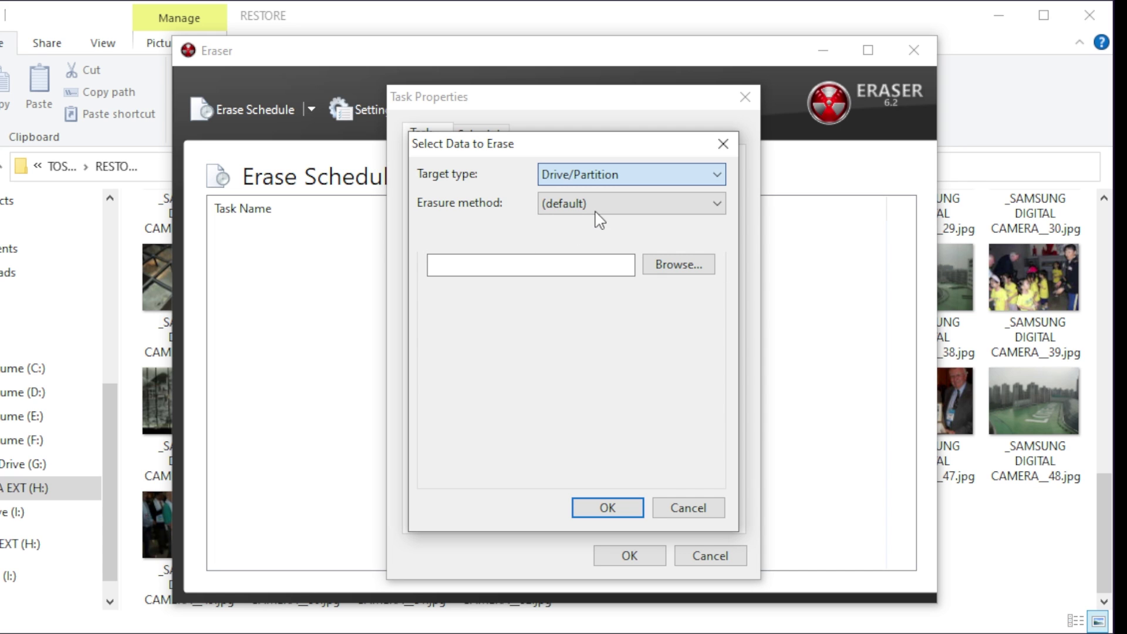
left_click(704, 203)
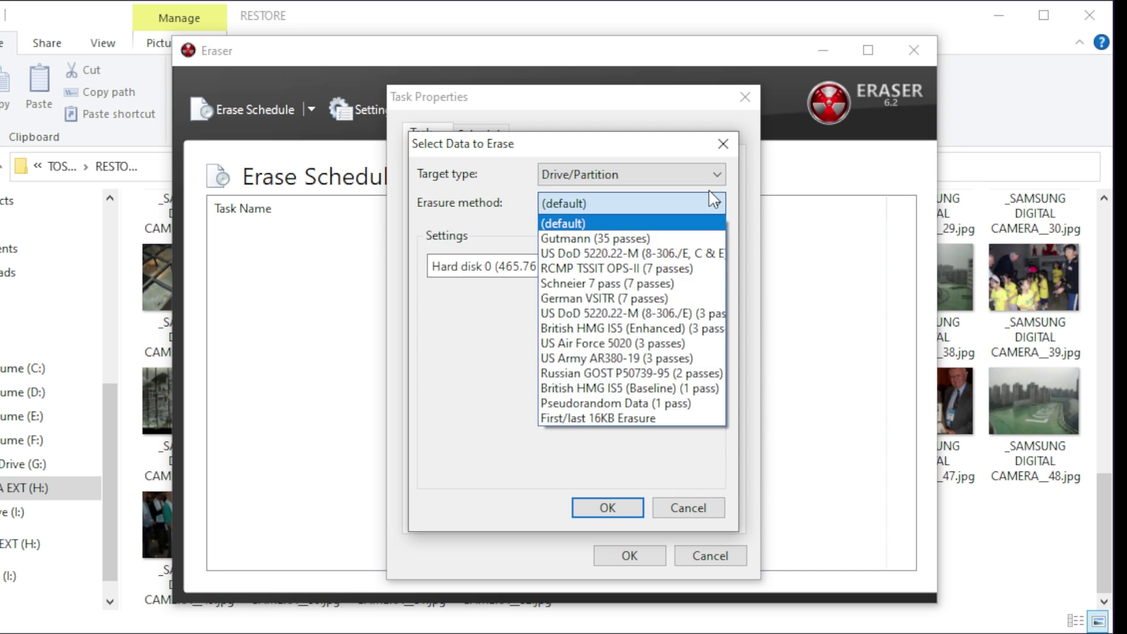
left_click(698, 179)
left_click(698, 178)
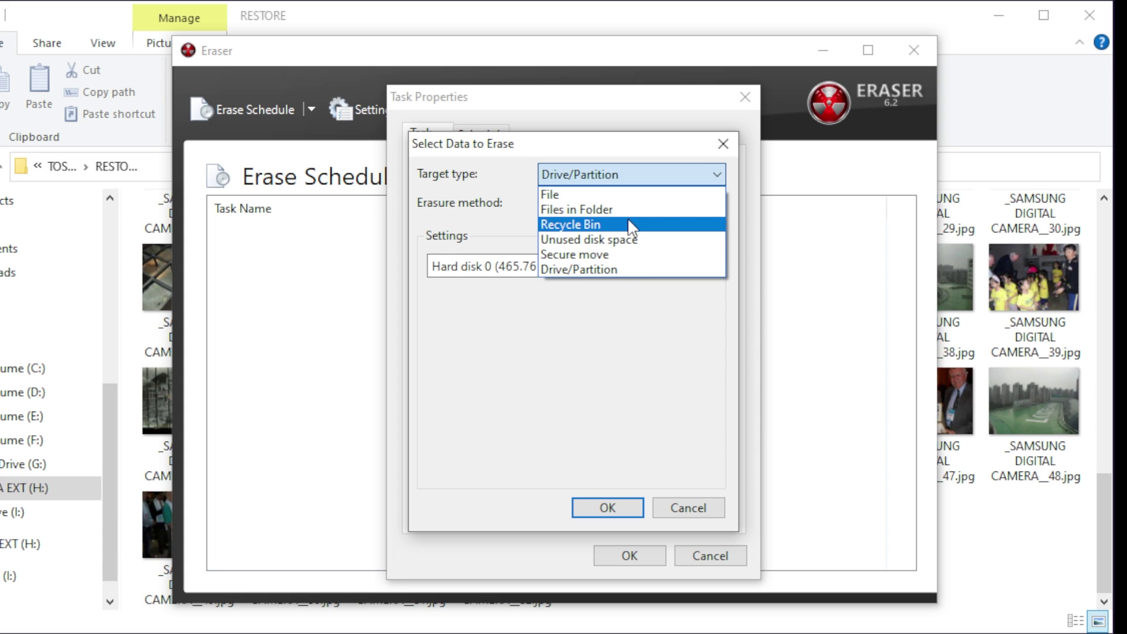
left_click(496, 242)
left_click(650, 270)
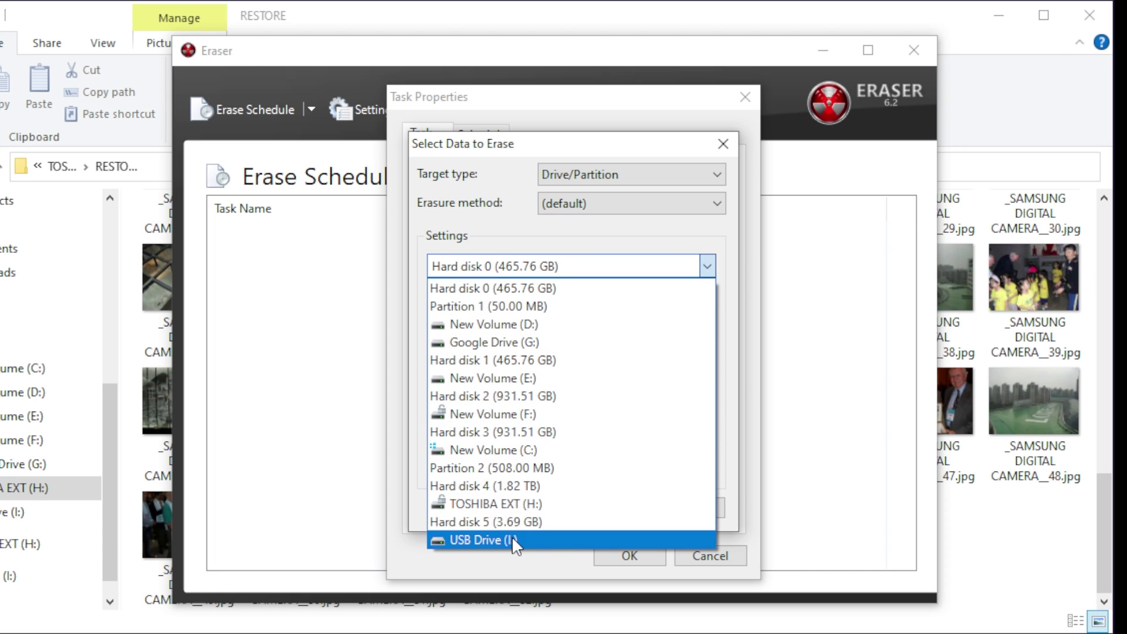
left_click(512, 538)
Choose the US DoD 5220.22-M erasure method for USB Drive (I:) and confirm the selection
left_click(630, 211)
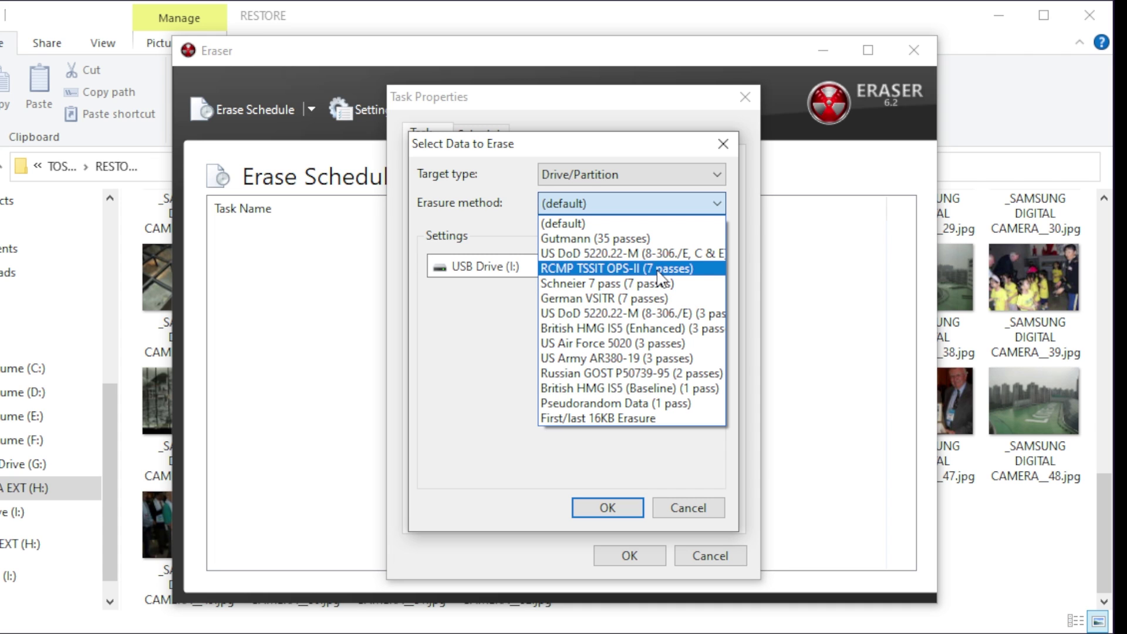
left_click(665, 253)
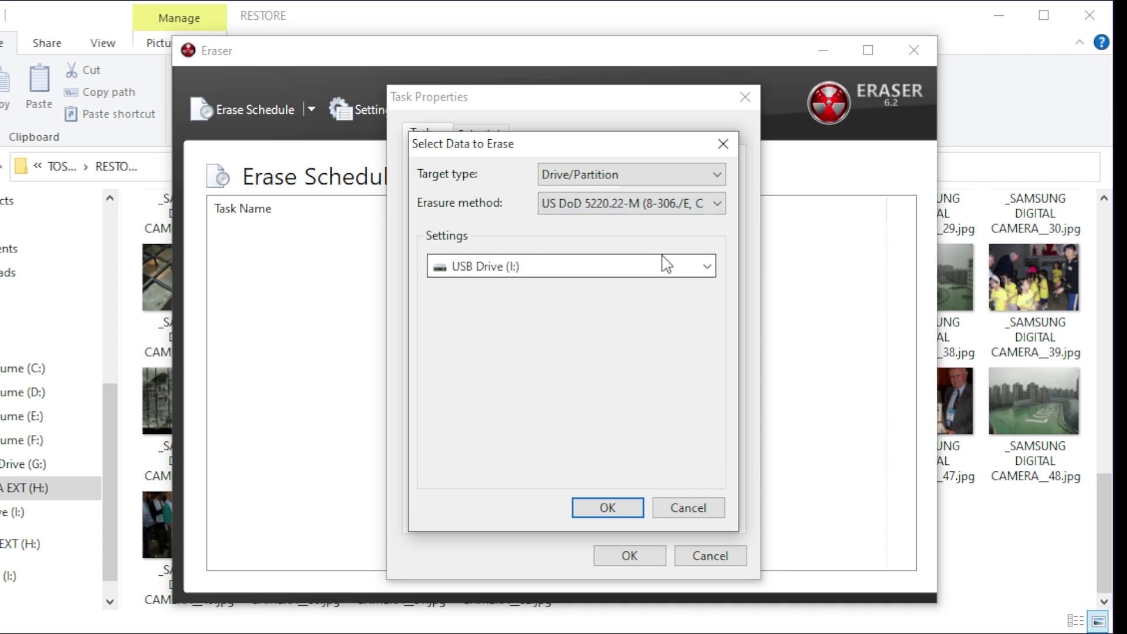
left_click(615, 506)
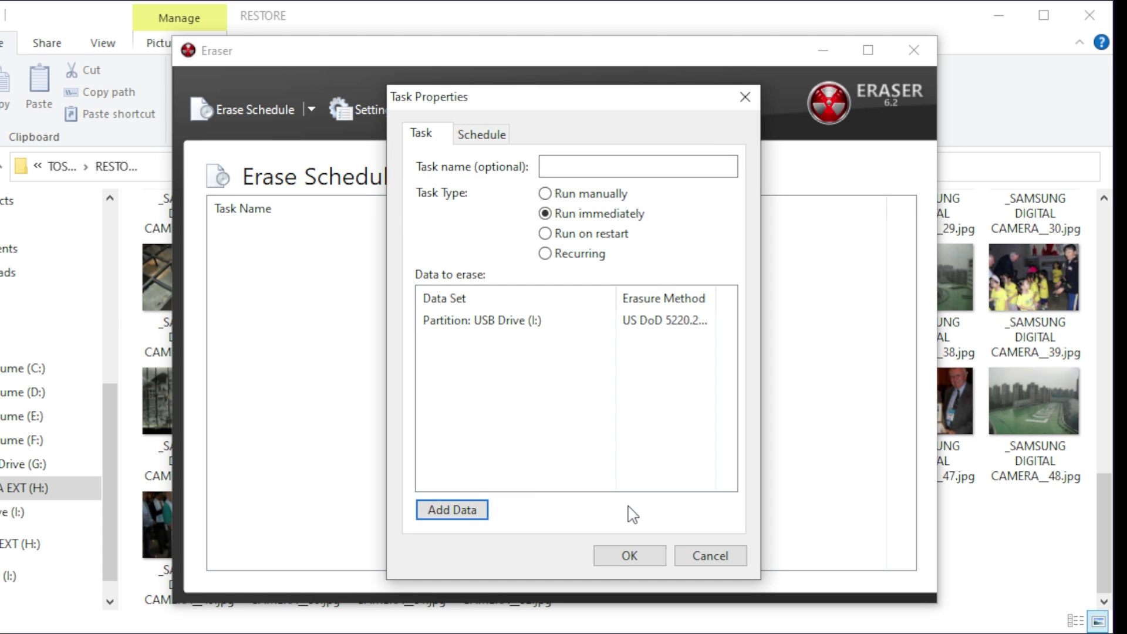
left_click(616, 556)
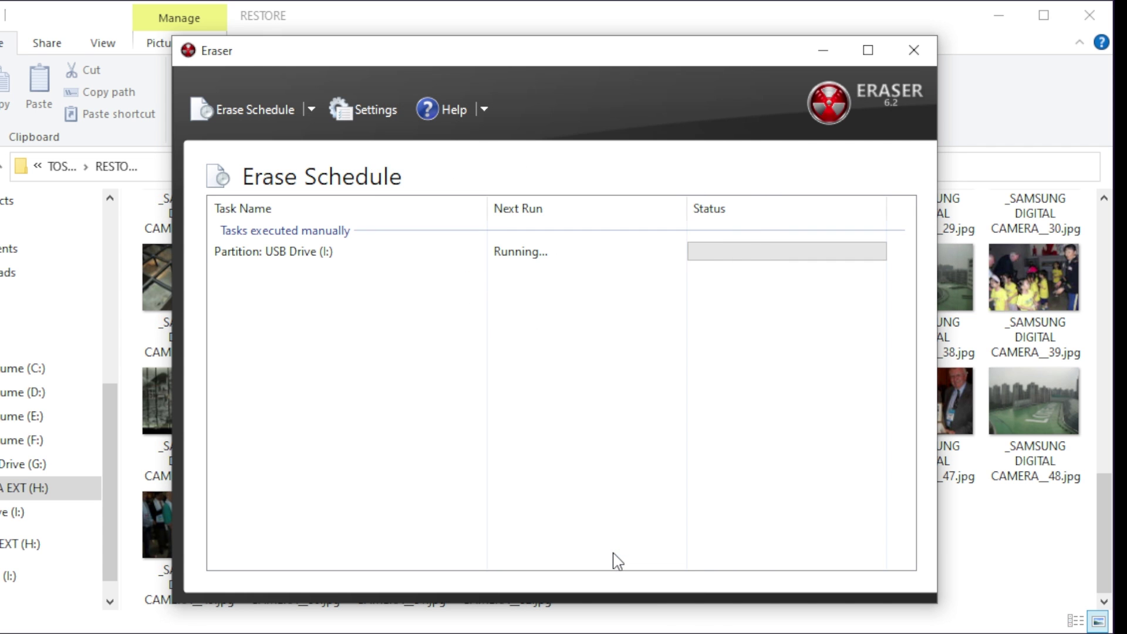